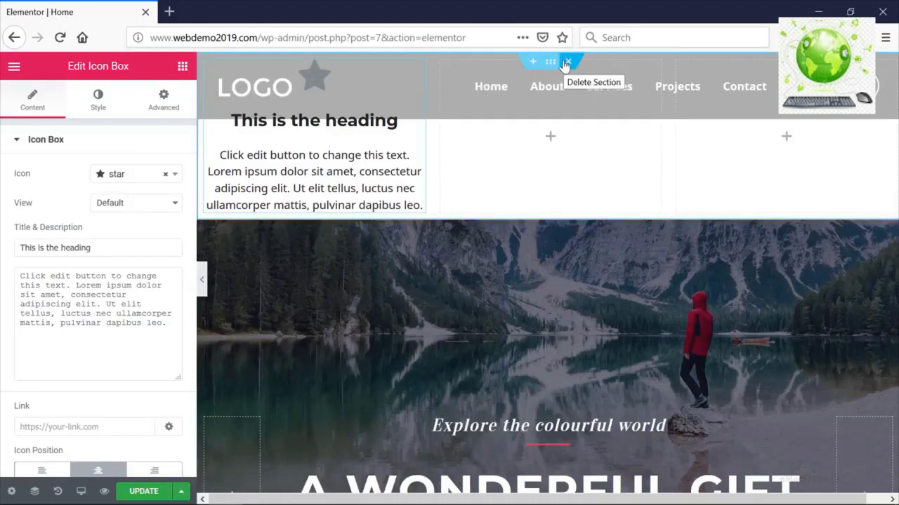
Delete the section containing the icon box and look through the layout and structure settings of the hero section.
click(566, 63)
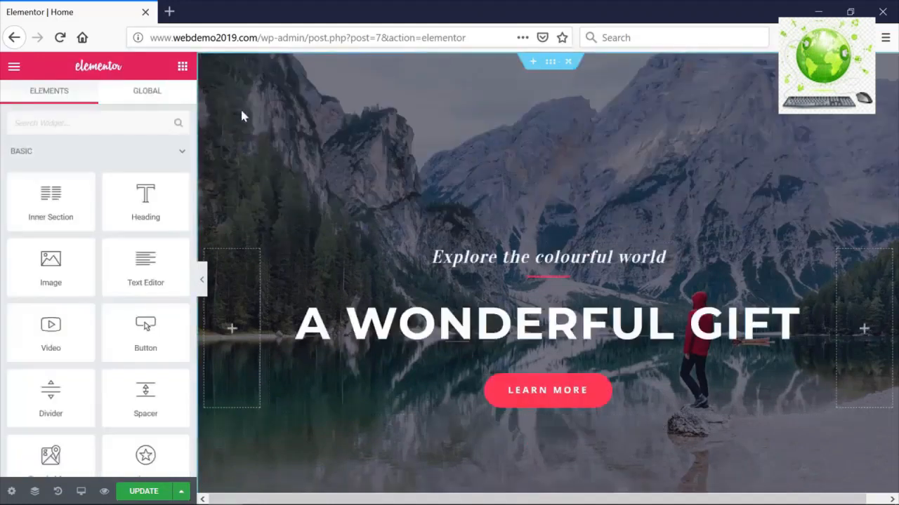
click(551, 61)
scroll(155, 203, down, 4)
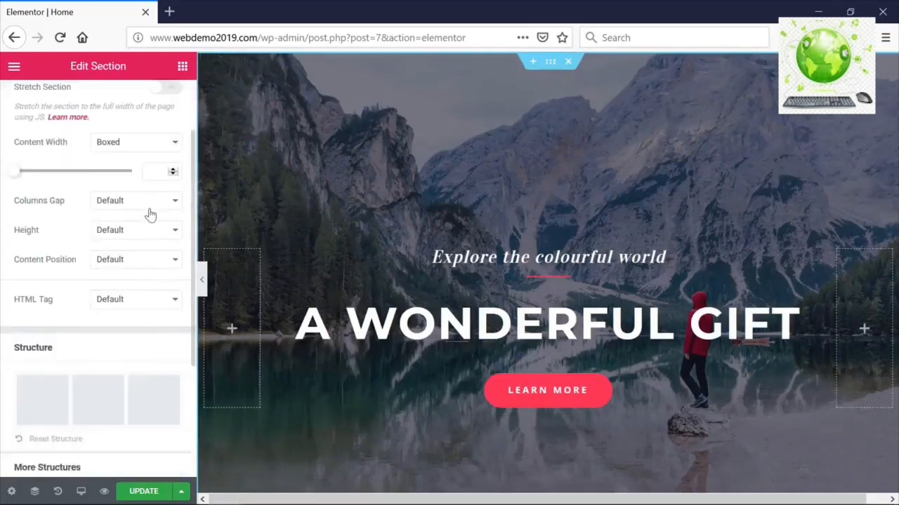
scroll(137, 312, down, 1)
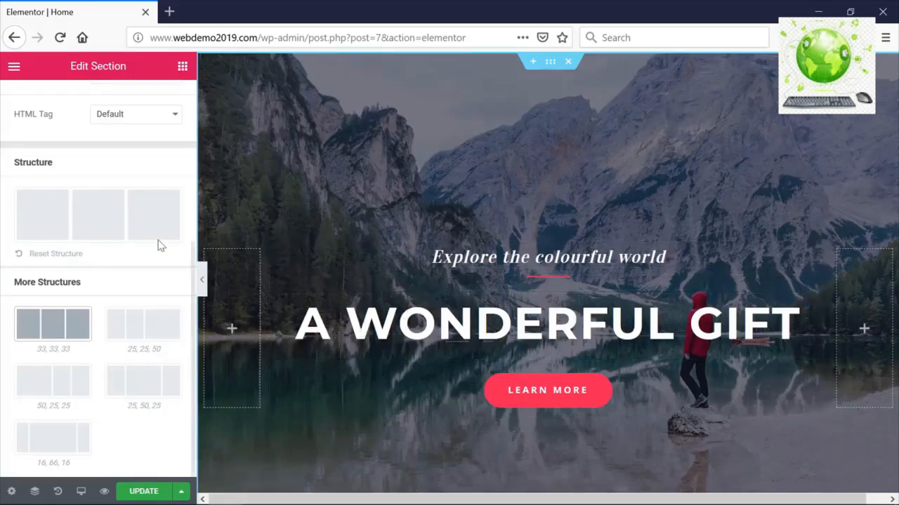
scroll(159, 245, up, 5)
Change the main hero heading to "AWESOME WEBSITE".
click(443, 329)
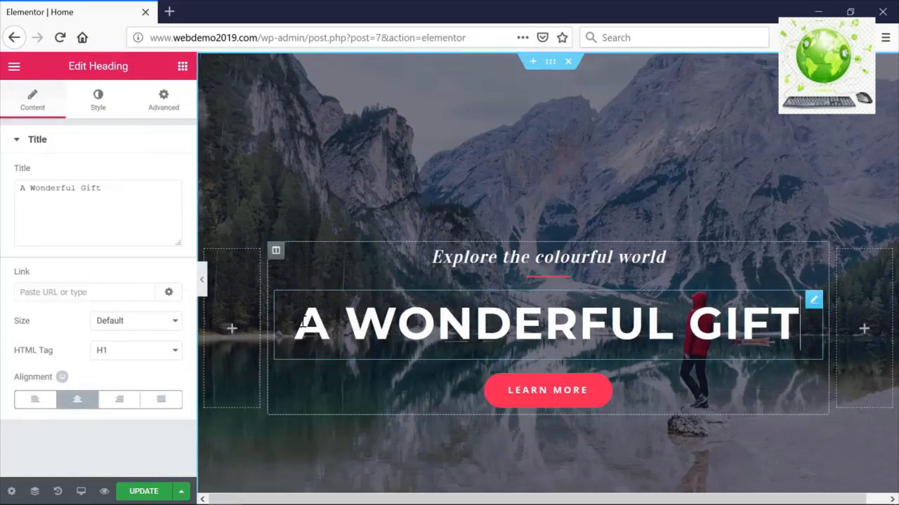
drag(306, 324, 791, 314)
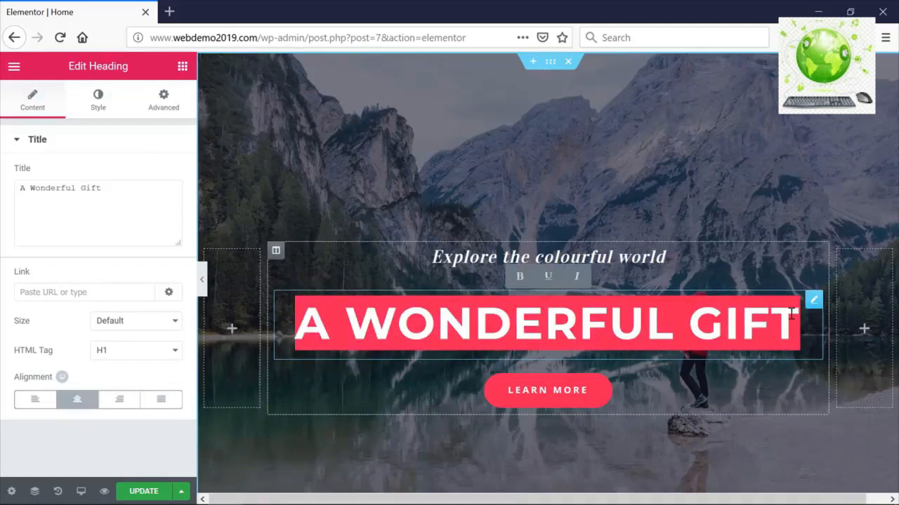
text(AWESOME WEBSITE)
Change the subheading above the main hero heading to "Explore the unimaginable".
drag(430, 259, 698, 259)
text(E)
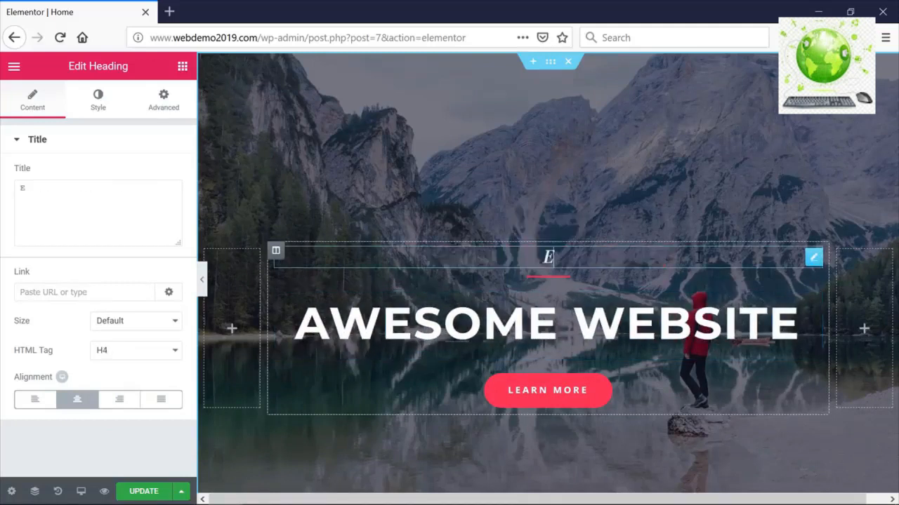
text(xplore the unimaginable)
Set the hero button's text to "Start Now" and select its link value.
click(577, 393)
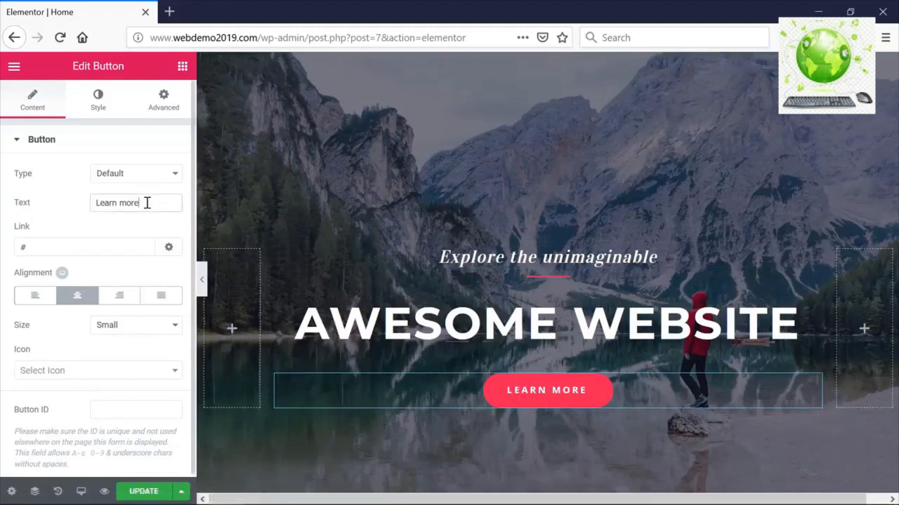
drag(147, 203, 58, 201)
text(Start Now)
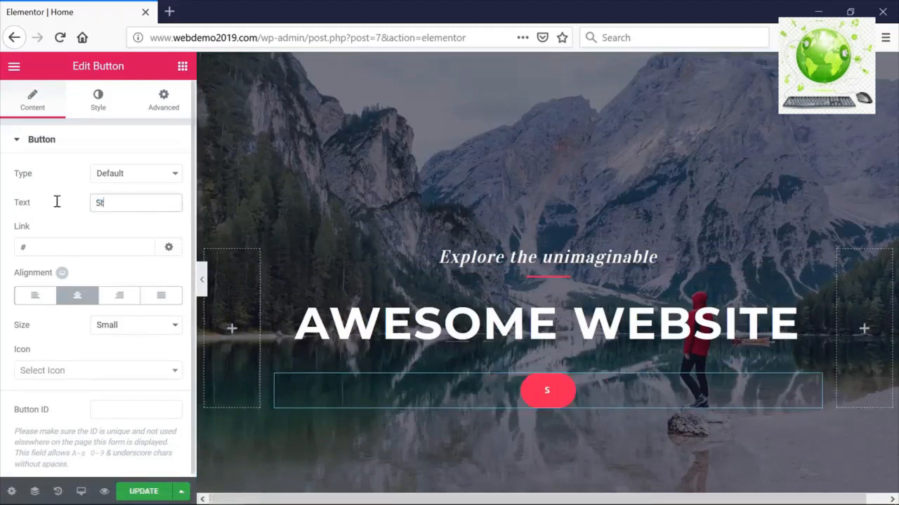
double_click(48, 252)
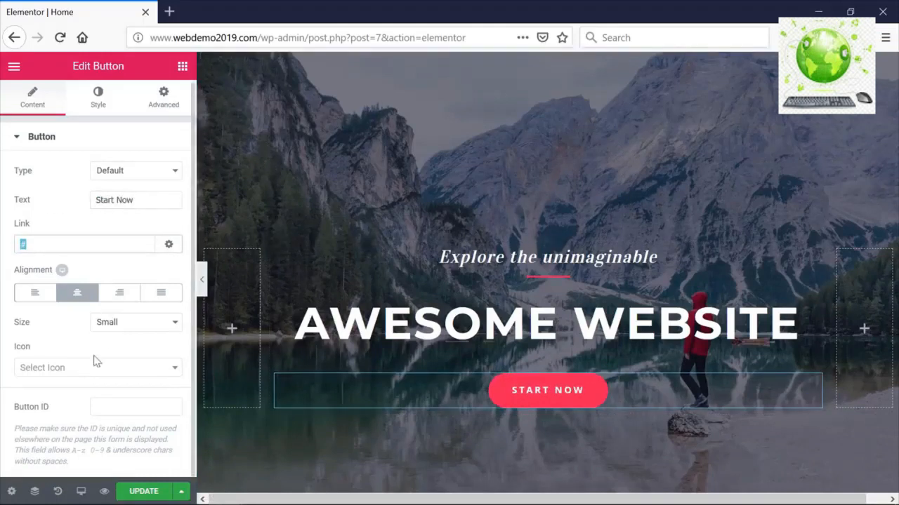
Examine the content settings of the hero headings and the style settings of the Start Now button.
click(434, 320)
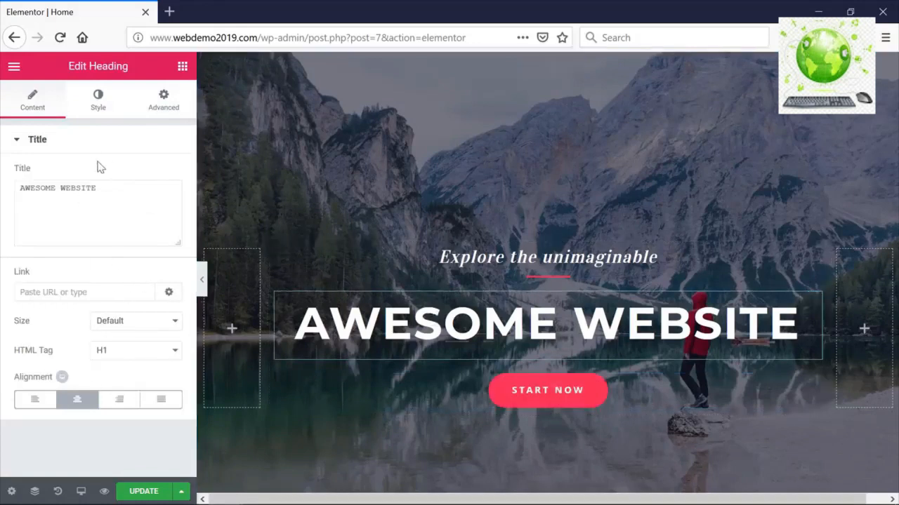
click(518, 382)
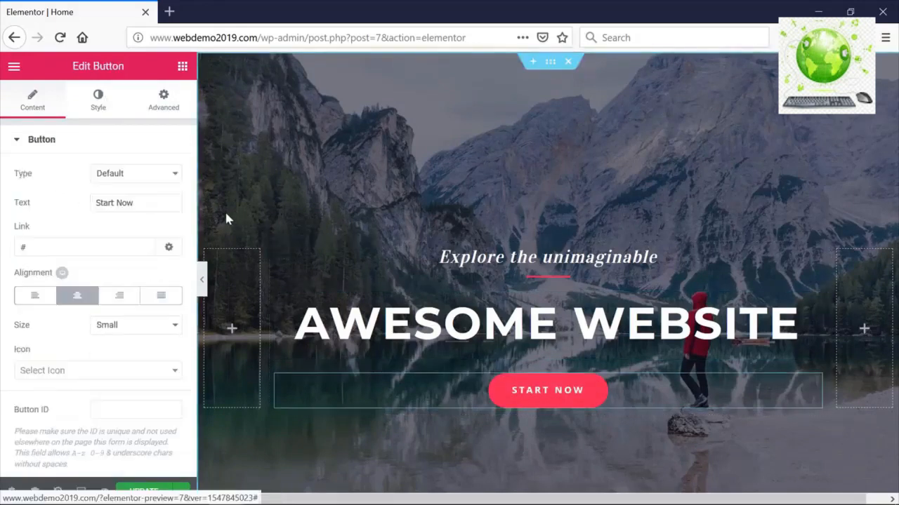
click(95, 104)
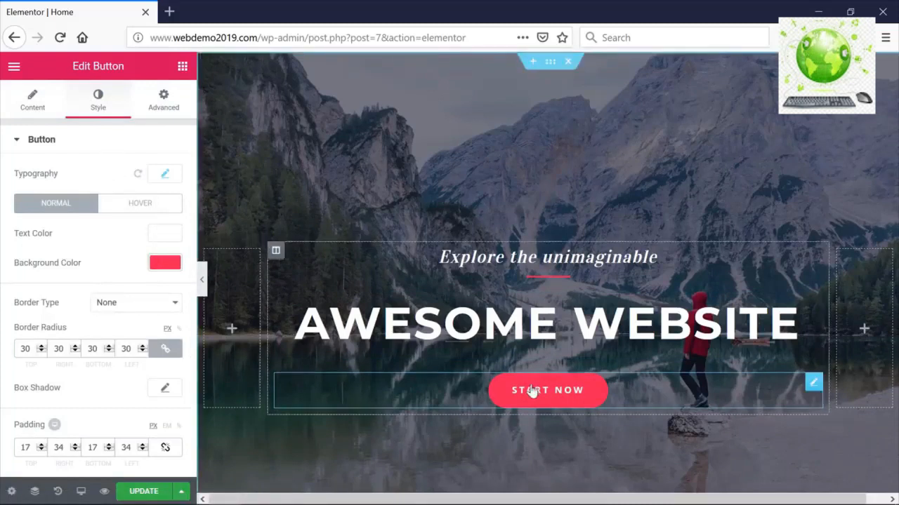
click(566, 257)
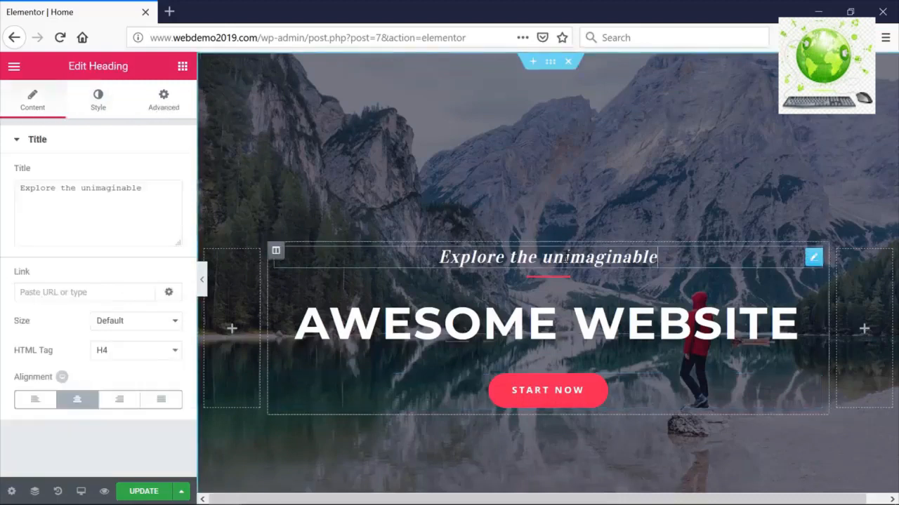
Examine the content and style settings of the quote text below the hero section.
scroll(566, 257, down, 3)
scroll(566, 257, down, 2)
scroll(566, 261, up, 1)
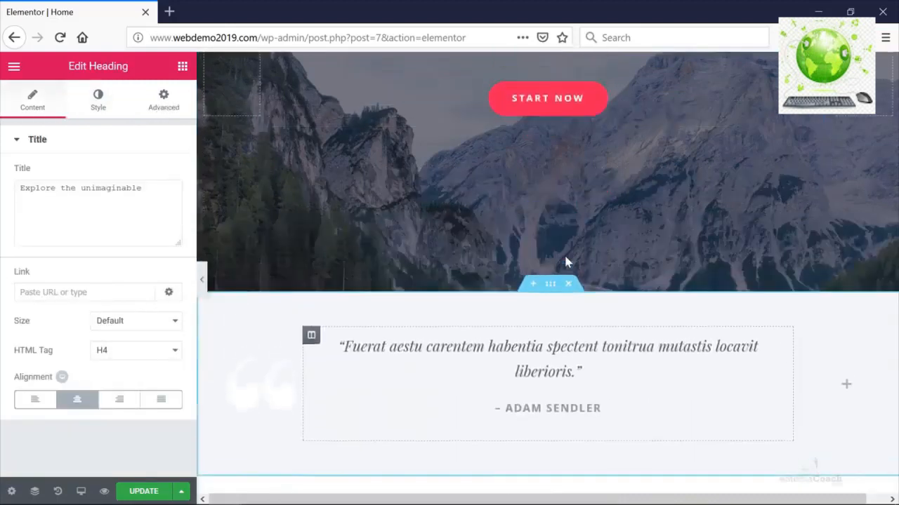
click(453, 351)
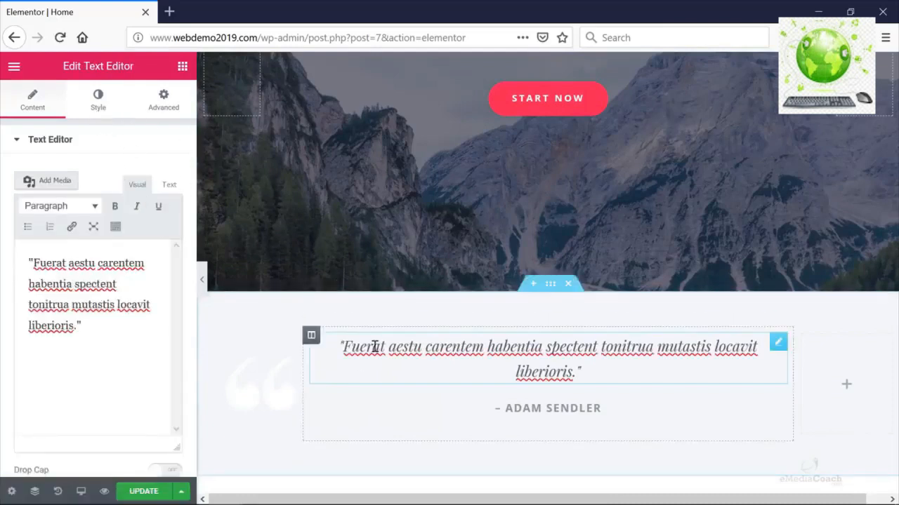
click(99, 97)
scroll(352, 318, down, 2)
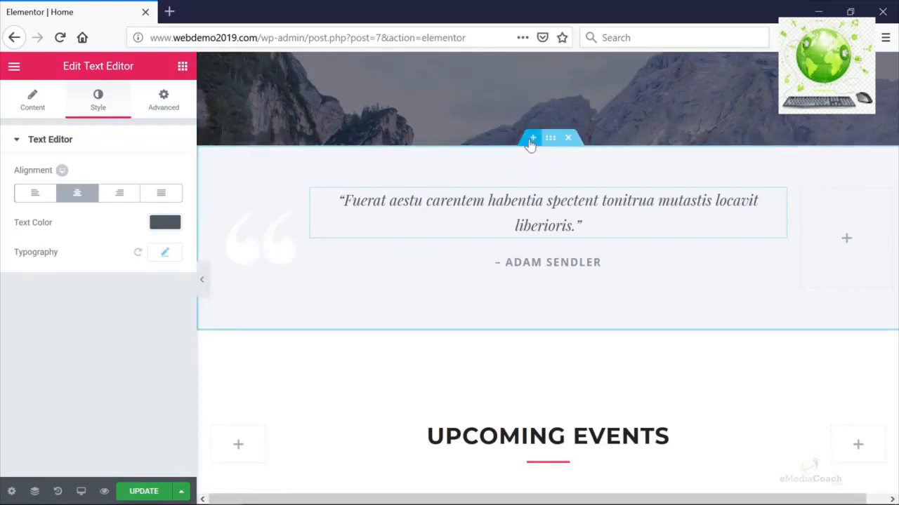
Start adding a new section above the quote, dismiss it, and return to the quote text's content settings.
click(533, 146)
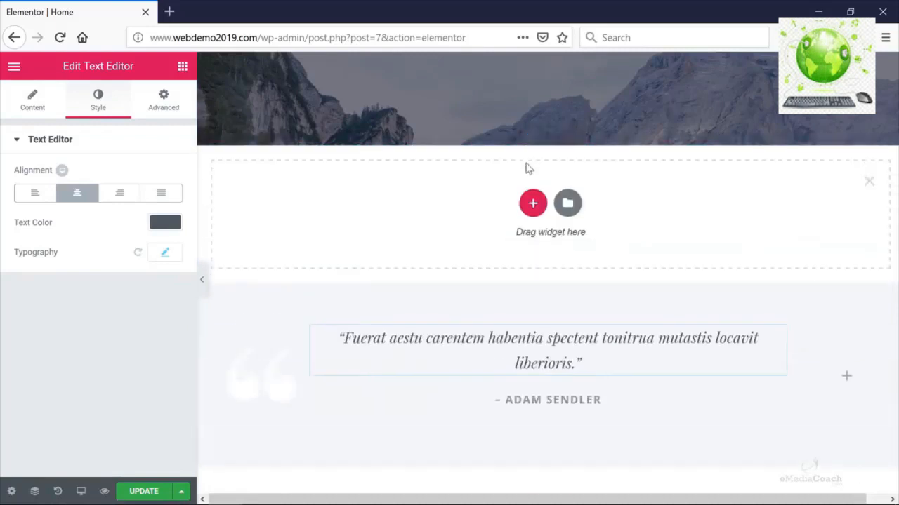
click(867, 183)
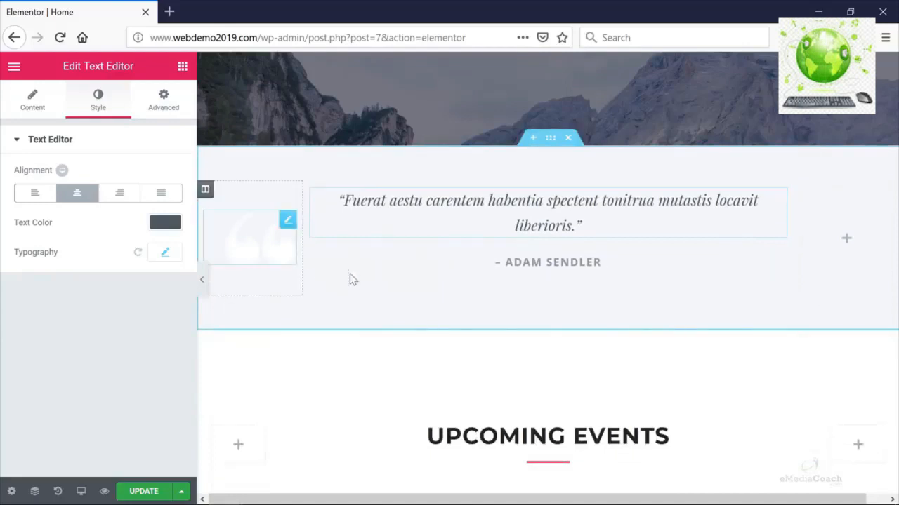
click(32, 96)
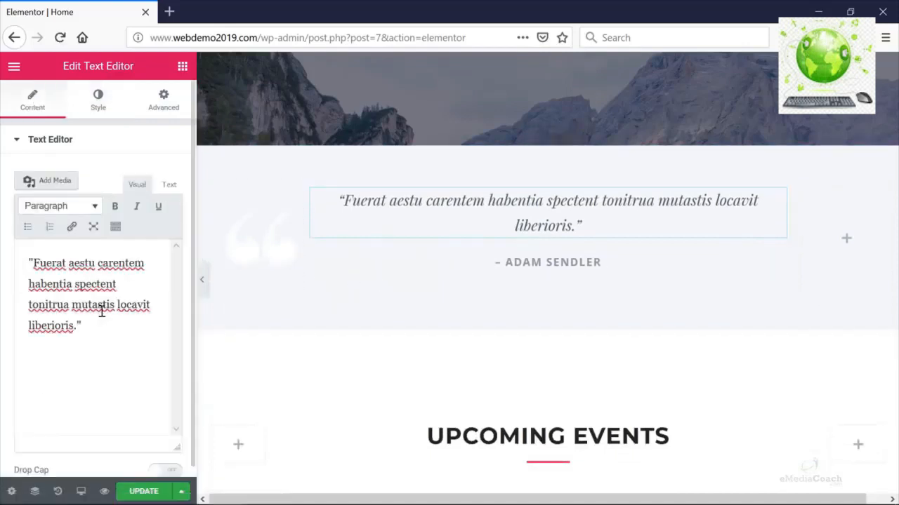
Copy the hero's Start Now button and paste it below the Learn More link under Everest Camp Trek.
scroll(499, 342, down, 3)
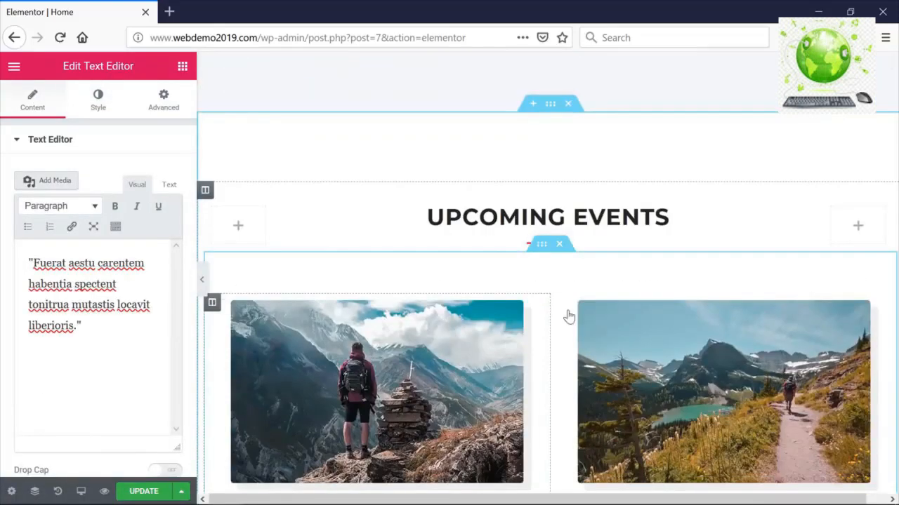
scroll(576, 304, down, 2)
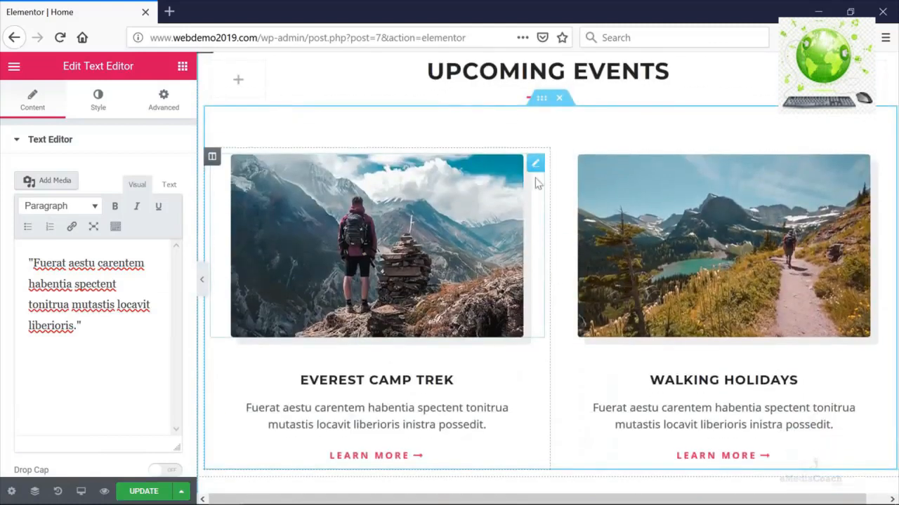
scroll(523, 200, up, 5)
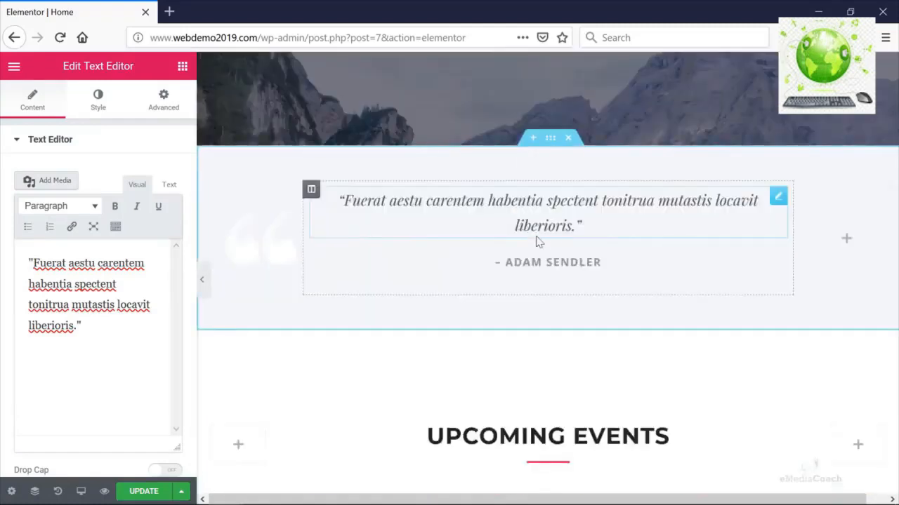
scroll(555, 245, up, 4)
right_click(553, 251)
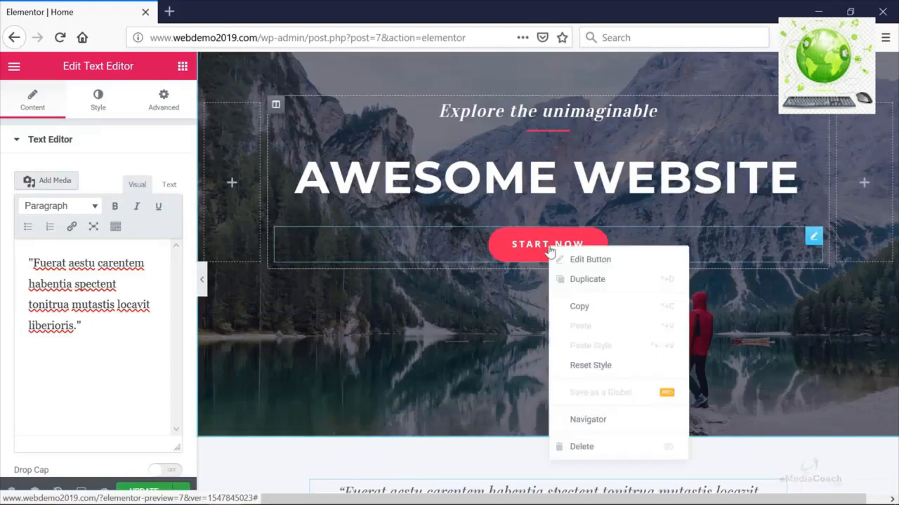
click(596, 309)
scroll(596, 310, down, 8)
scroll(574, 305, down, 4)
click(412, 389)
right_click(412, 388)
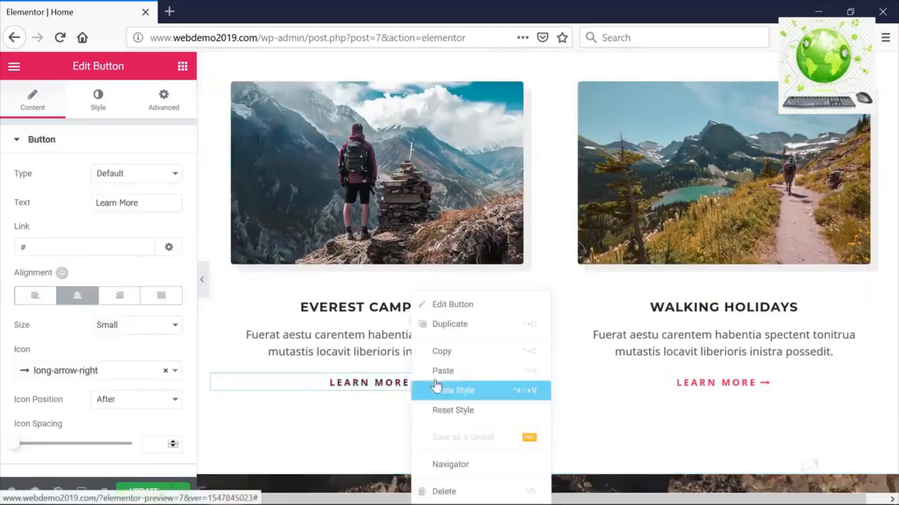
click(453, 372)
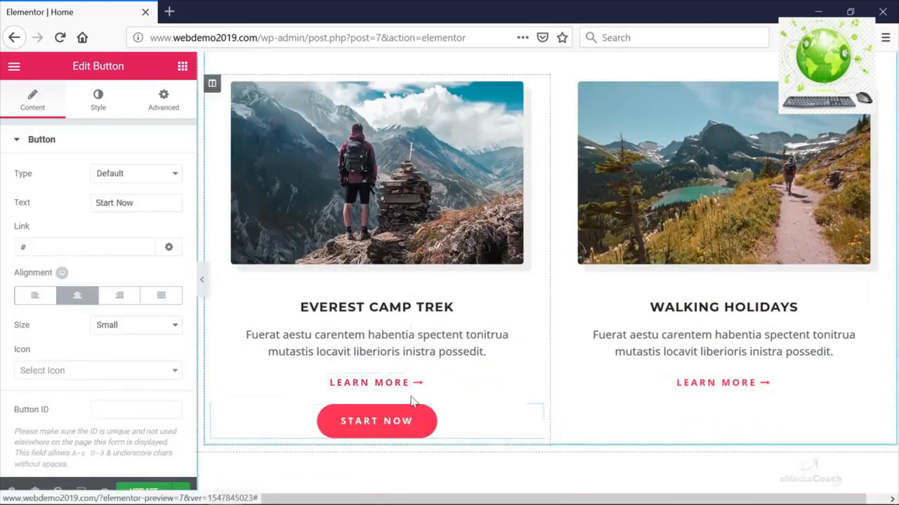
Copy the hero's Start Now button and paste only its style onto the Learn More button under Everest Camp Trek.
scroll(457, 372, up, 5)
scroll(576, 173, up, 5)
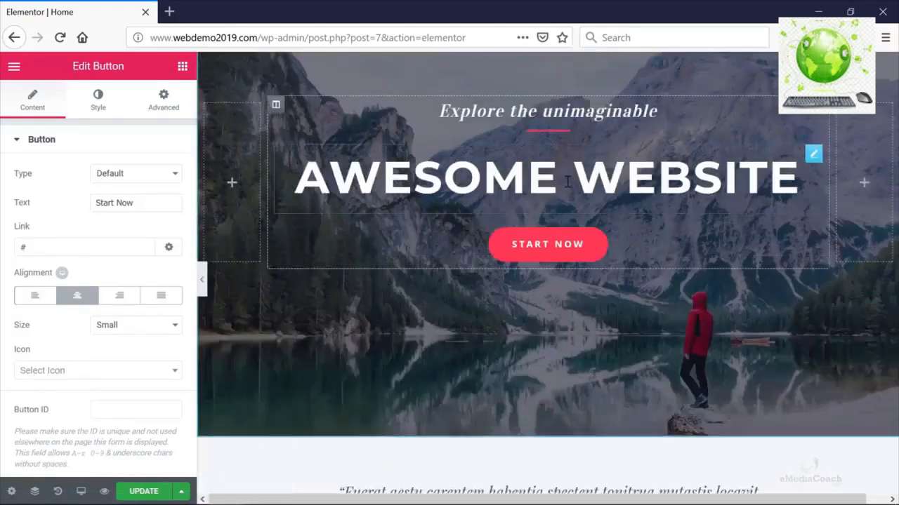
right_click(539, 259)
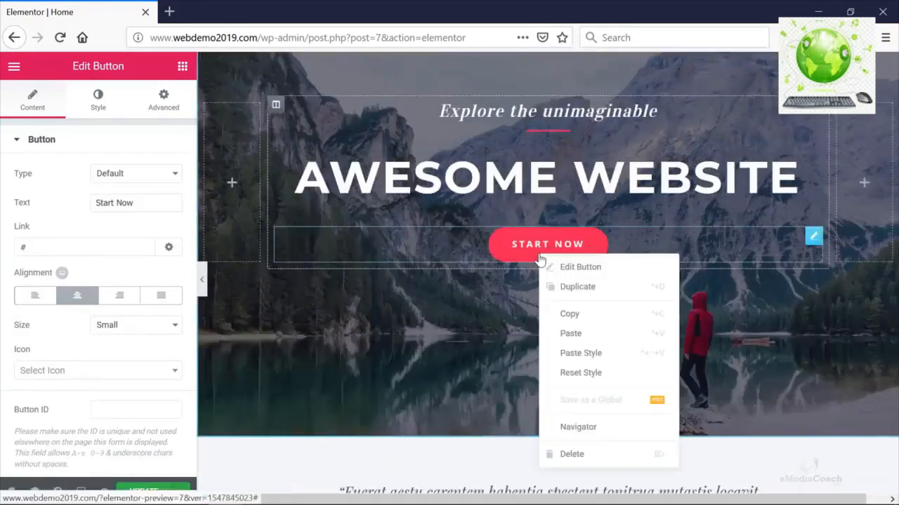
click(588, 313)
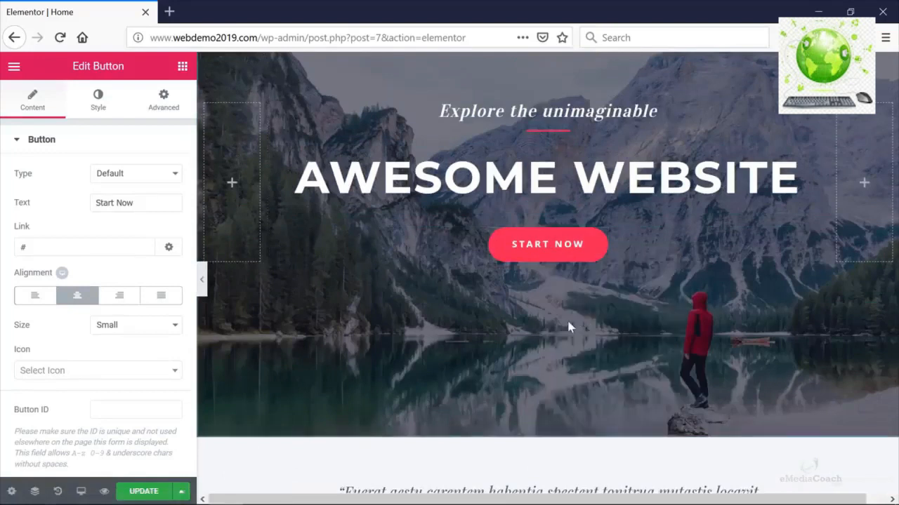
scroll(514, 335, down, 10)
scroll(413, 340, down, 5)
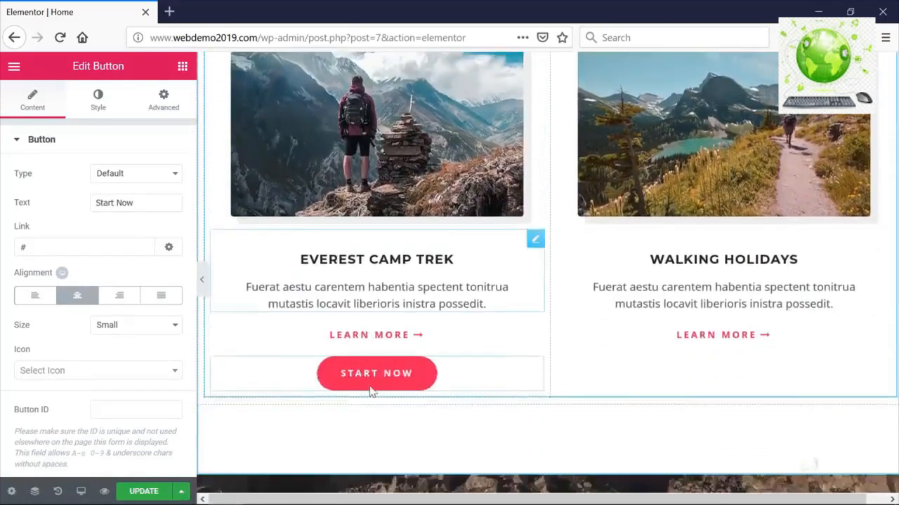
right_click(386, 322)
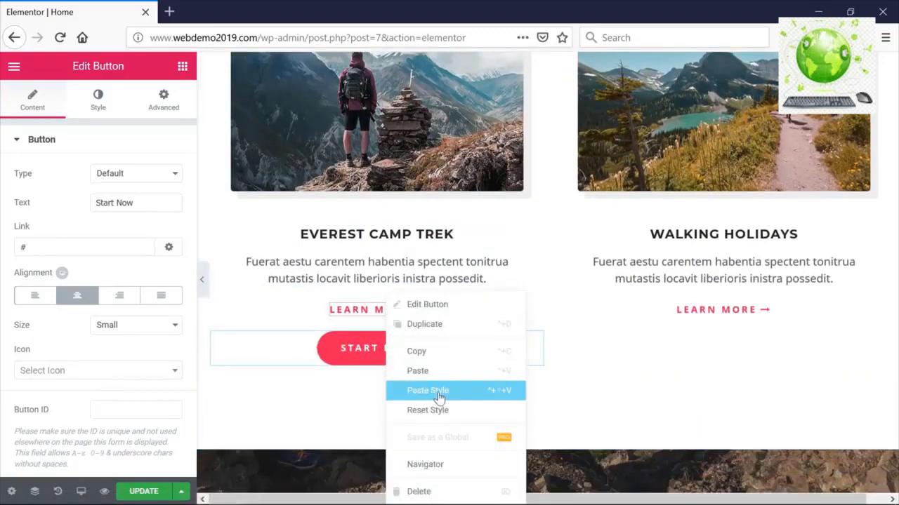
click(439, 398)
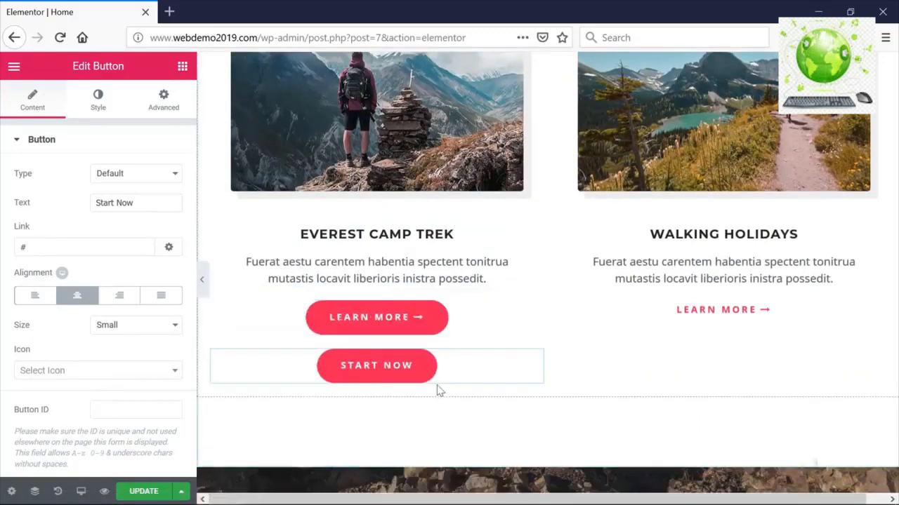
Paste the copied Start Now button below Learn More under Walking Holidays, and undo that paste.
right_click(723, 316)
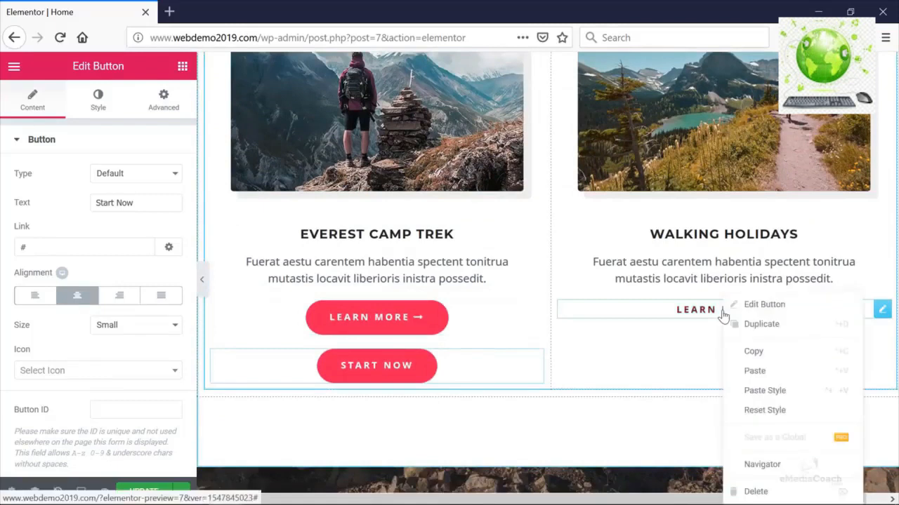
click(754, 372)
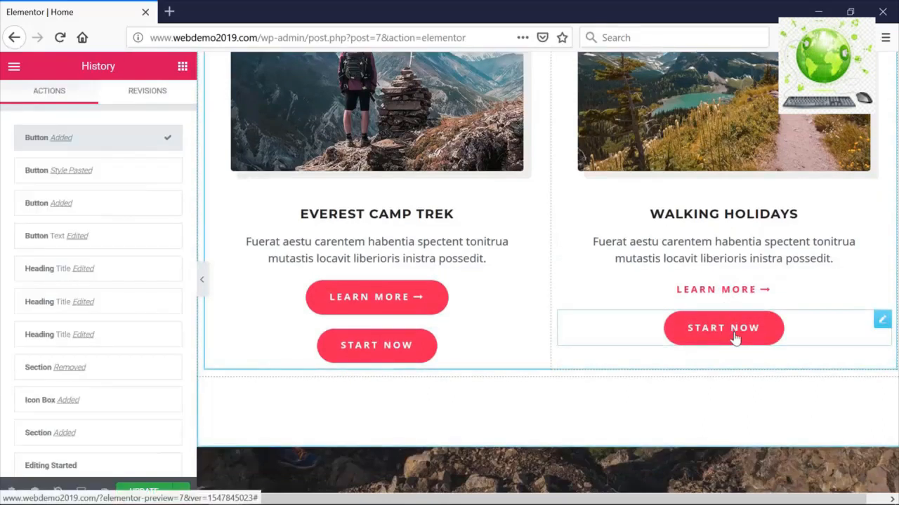
key(ctrl+z)
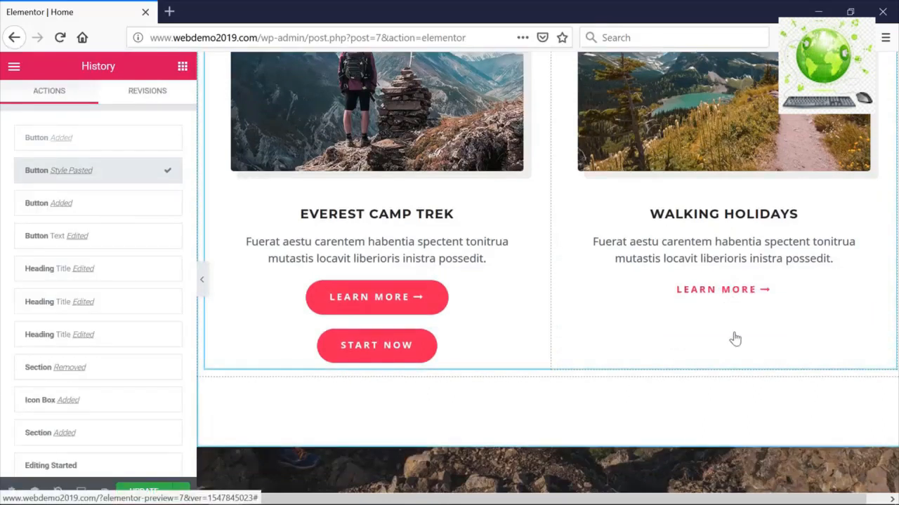
Paste the copied hero button's style onto the Learn More button under Walking Holidays.
right_click(743, 294)
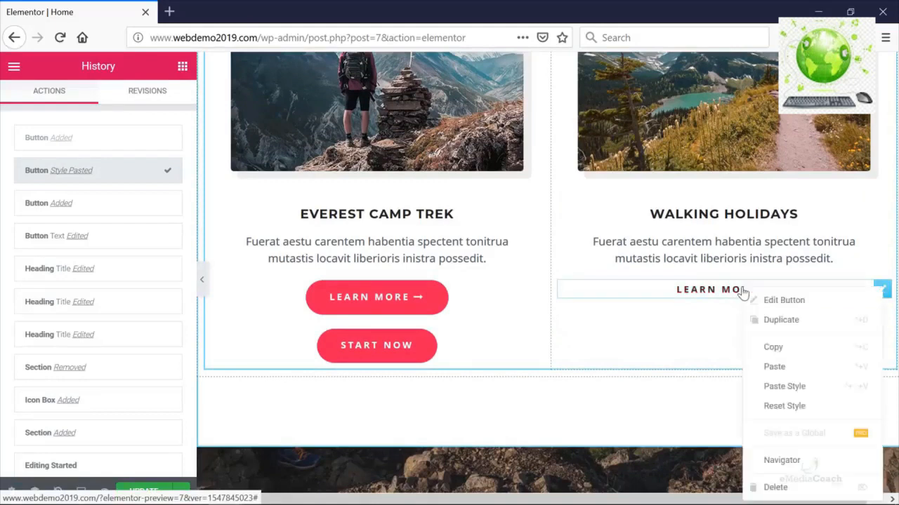
click(789, 386)
Copy the Explore The World heading and paste it into the empty column beside it.
scroll(704, 355, down, 5)
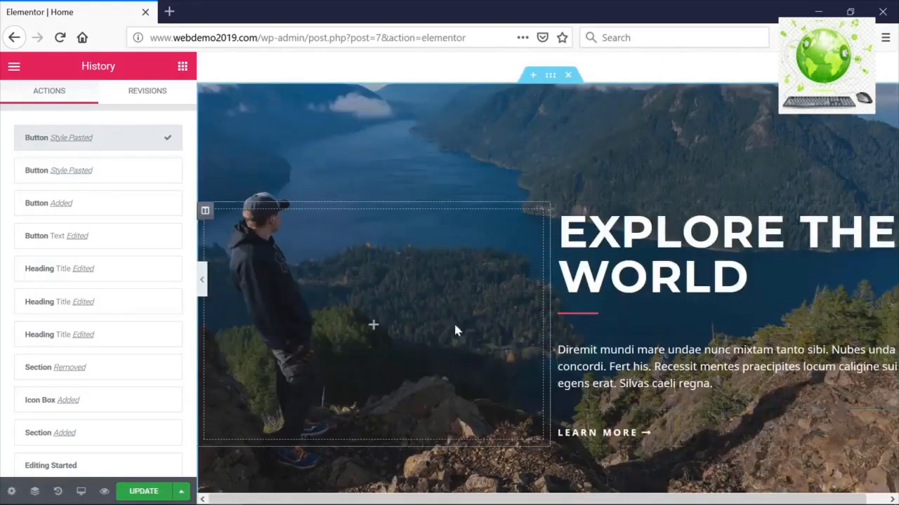
right_click(673, 240)
click(726, 304)
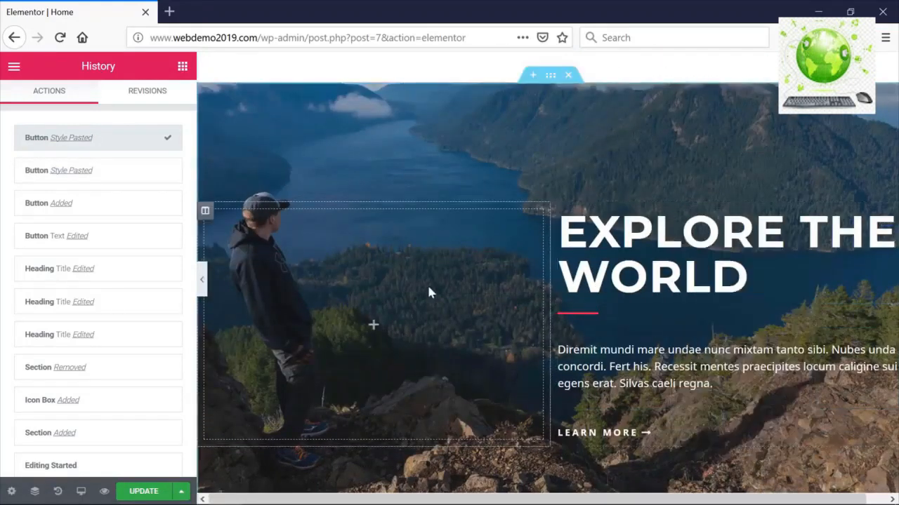
right_click(429, 286)
click(476, 311)
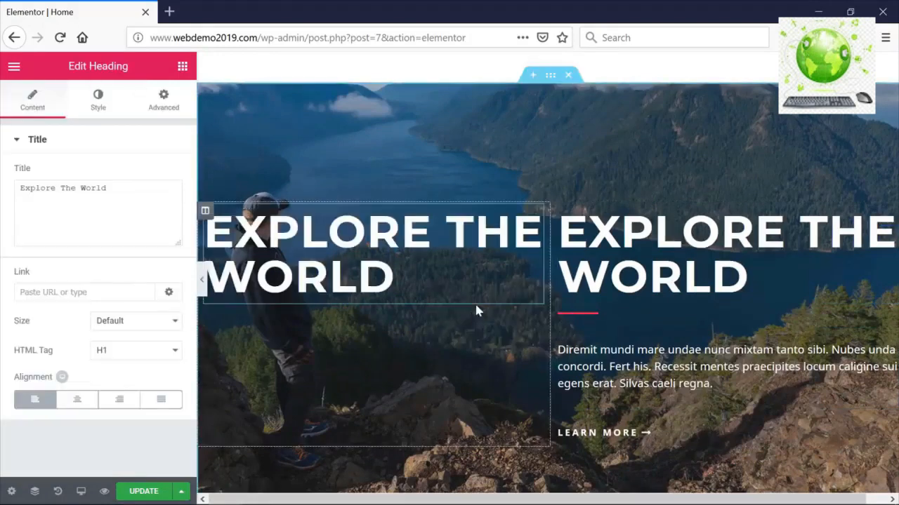
scroll(477, 305, down, 15)
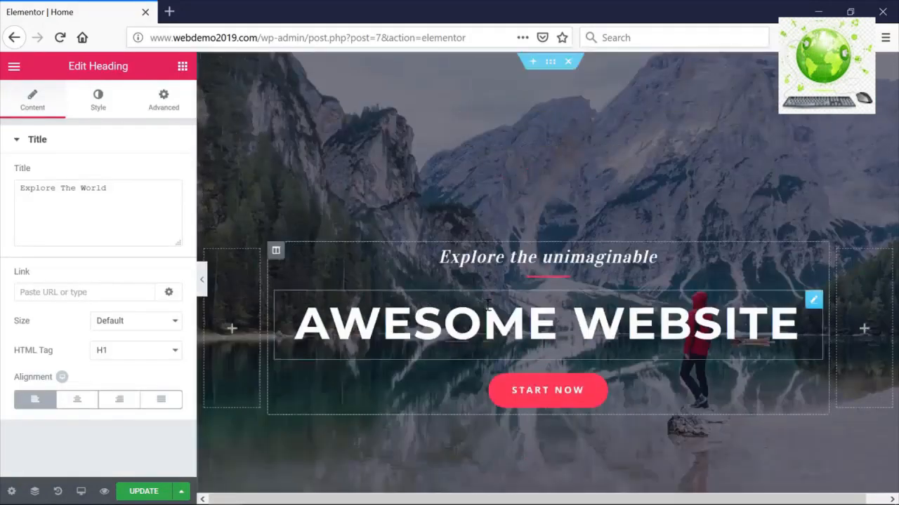
scroll(488, 305, down, 15)
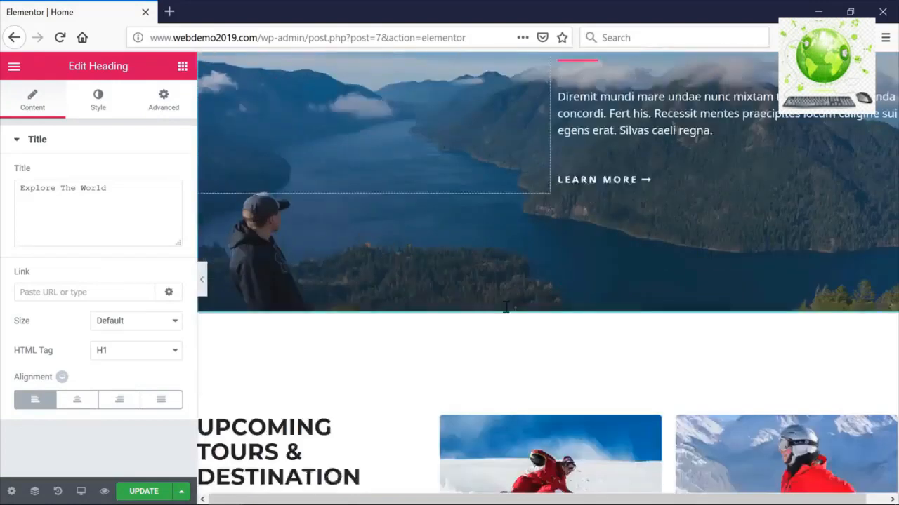
scroll(505, 307, down, 9)
scroll(505, 302, up, 4)
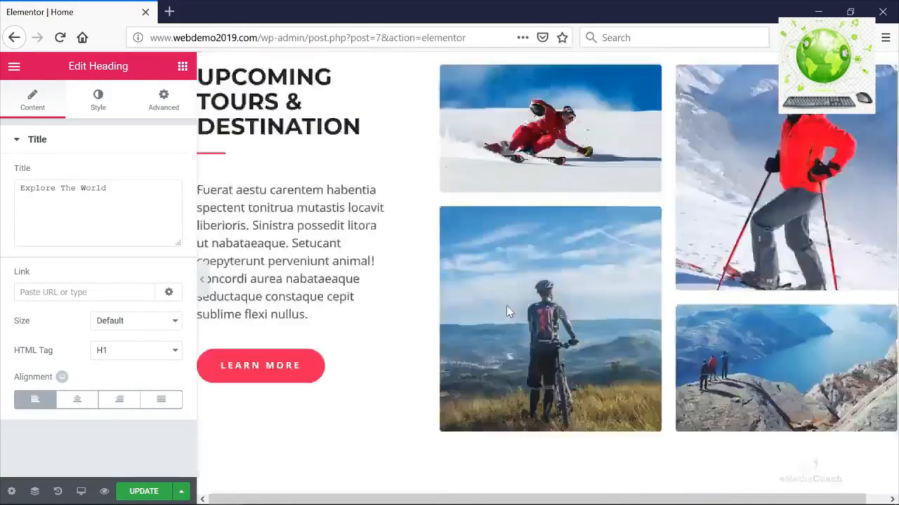
scroll(506, 307, up, 10)
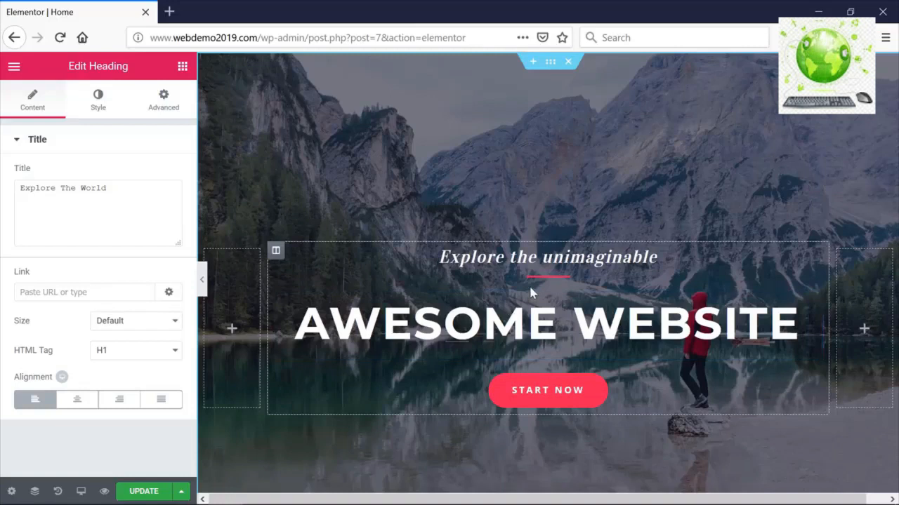
Copy the site's domain from the editor's address and open the live site's front page in a new browser tab.
click(169, 11)
key(ctrl+Tab)
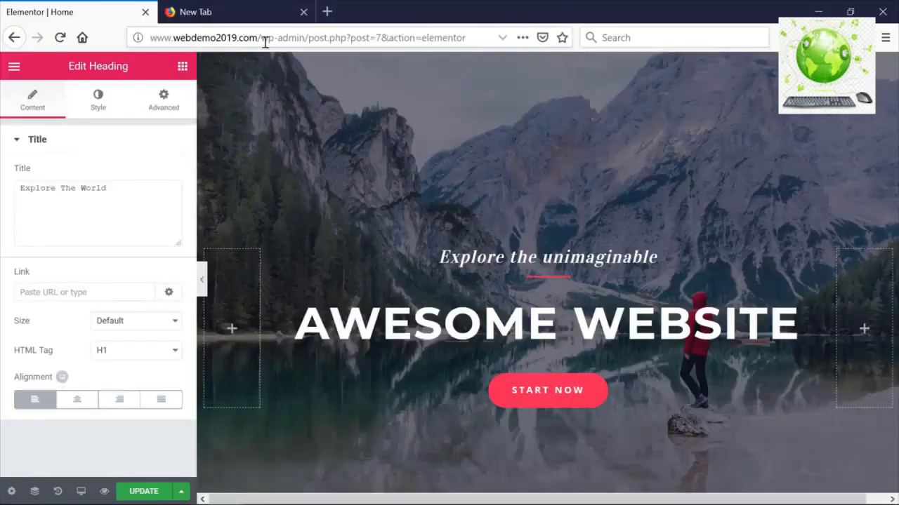
drag(262, 40, 14, 37)
key(ctrl+c)
key(ctrl+t)
key(ctrl+v)
key(Return)
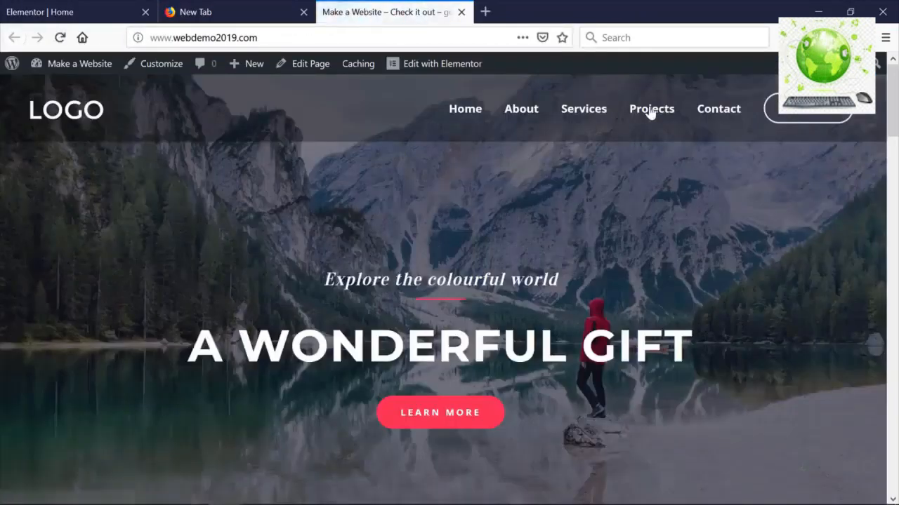
Open the Projects page for editing with Elementor and view the settings of the Water Sports image carousel.
click(649, 110)
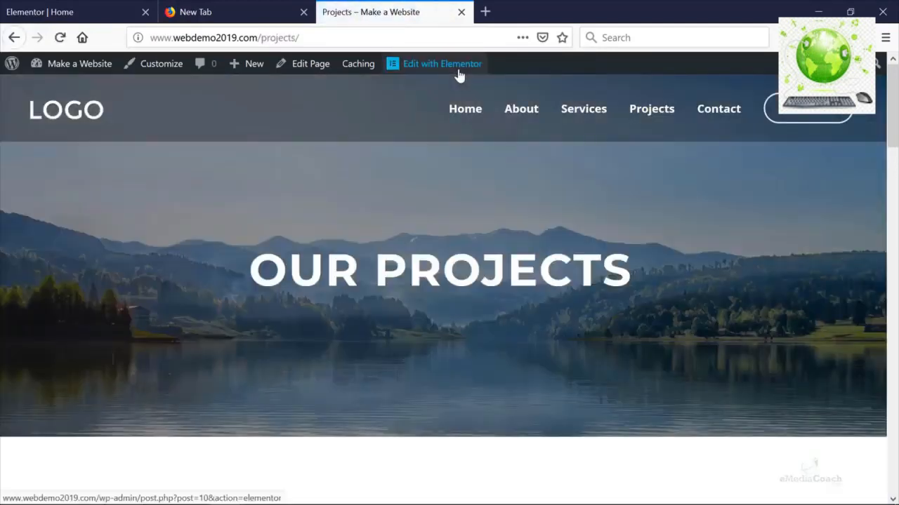
click(459, 76)
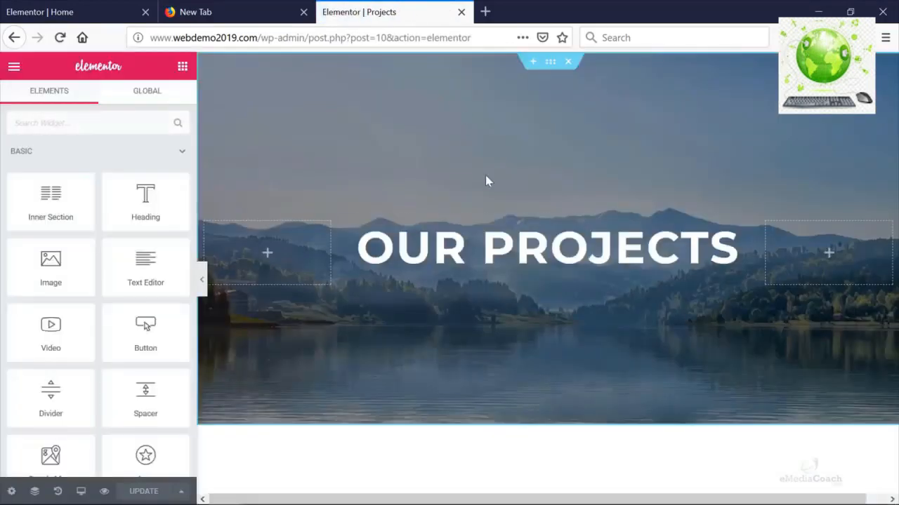
scroll(485, 181, down, 5)
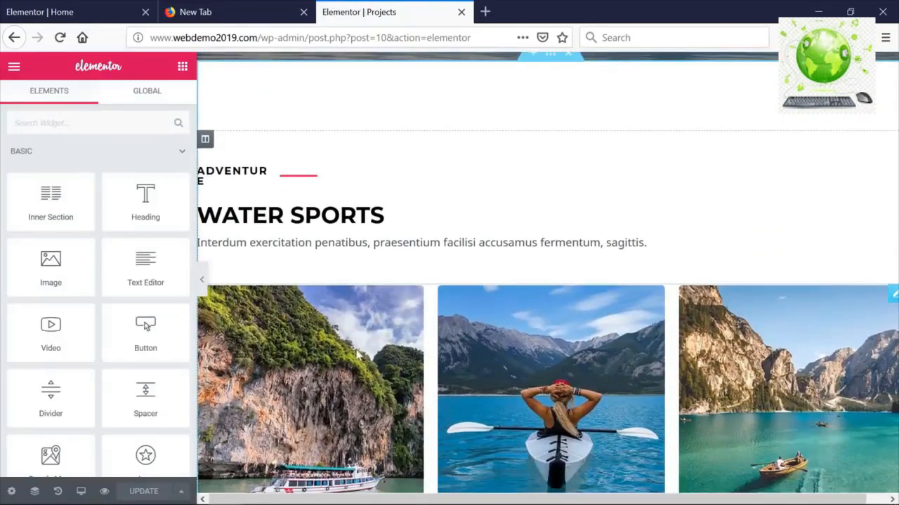
click(506, 337)
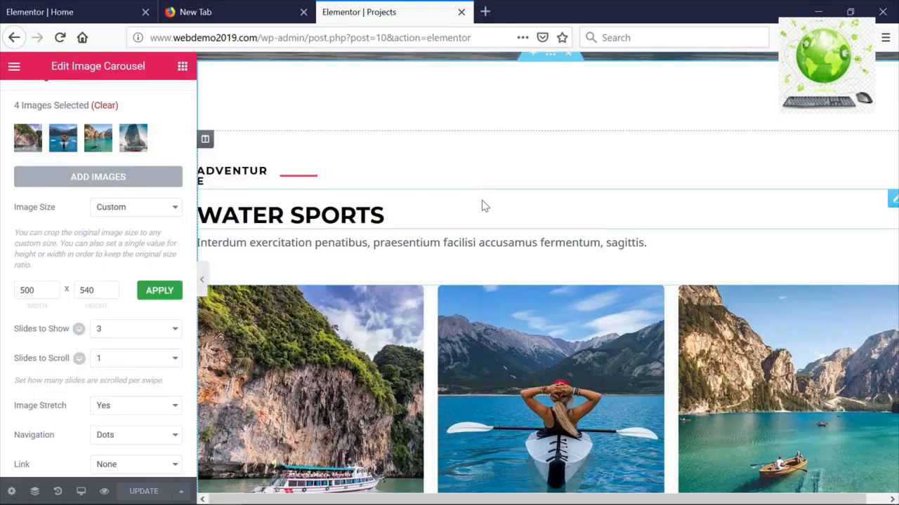
scroll(384, 198, up, 5)
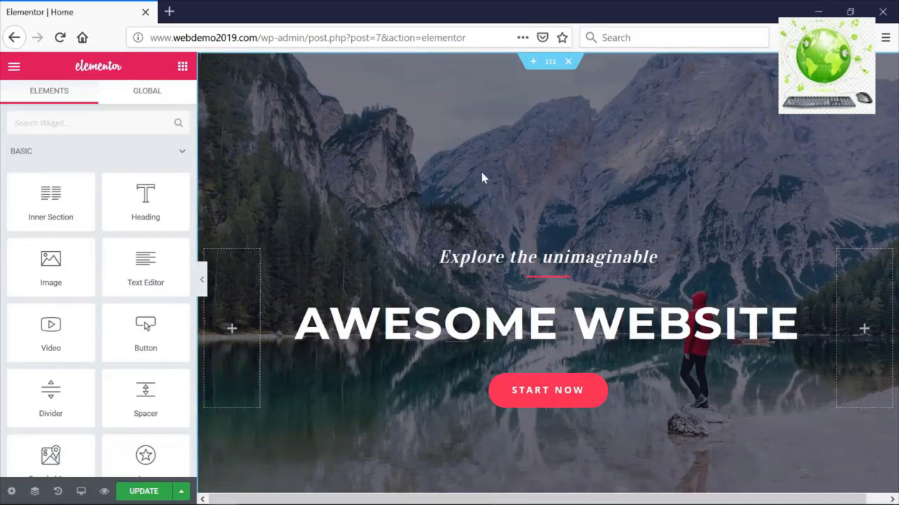
Delete the home page hero section's background image and browse the media library for a replacement.
click(551, 62)
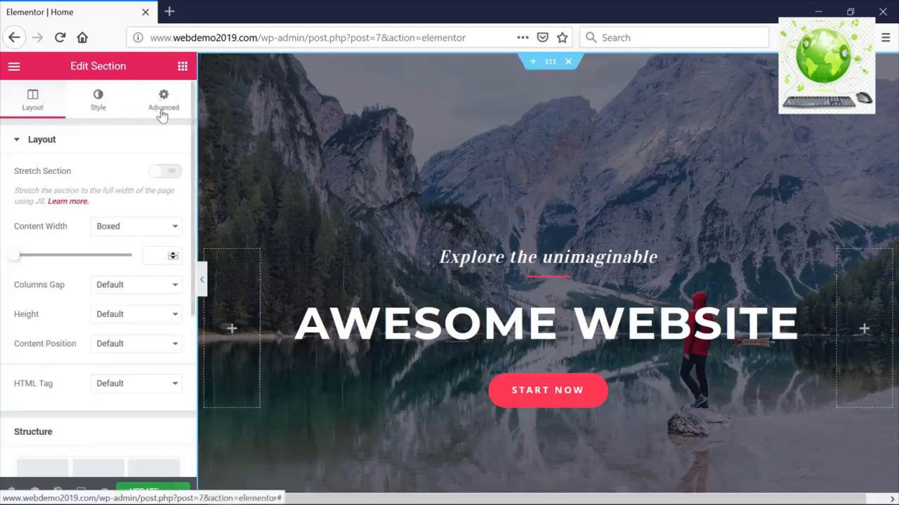
click(101, 101)
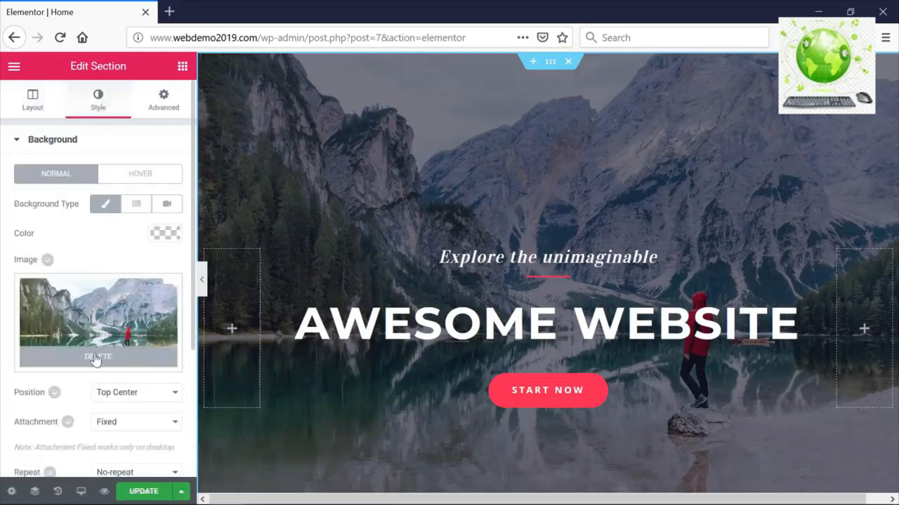
click(97, 357)
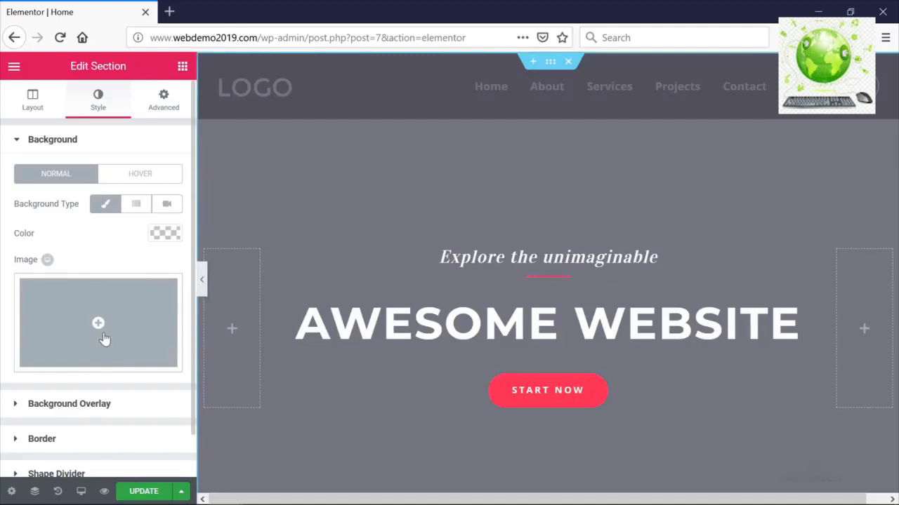
click(100, 327)
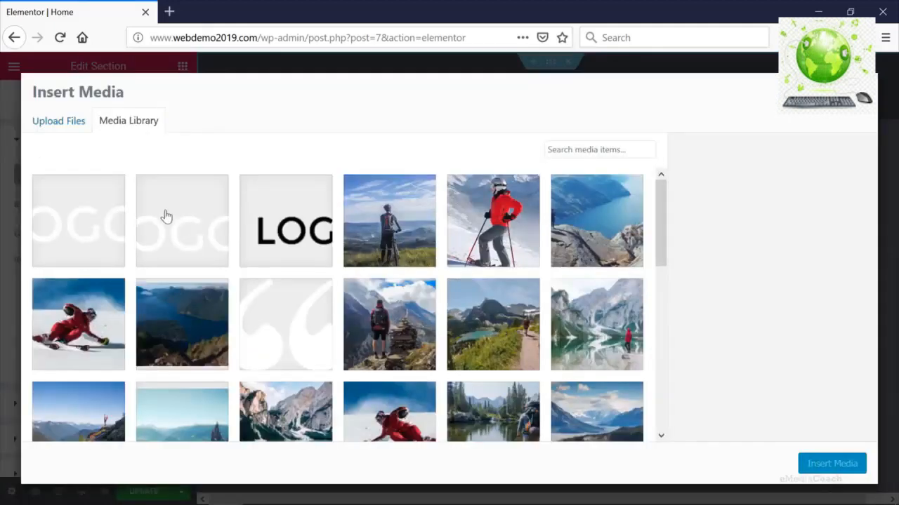
scroll(421, 302, down, 10)
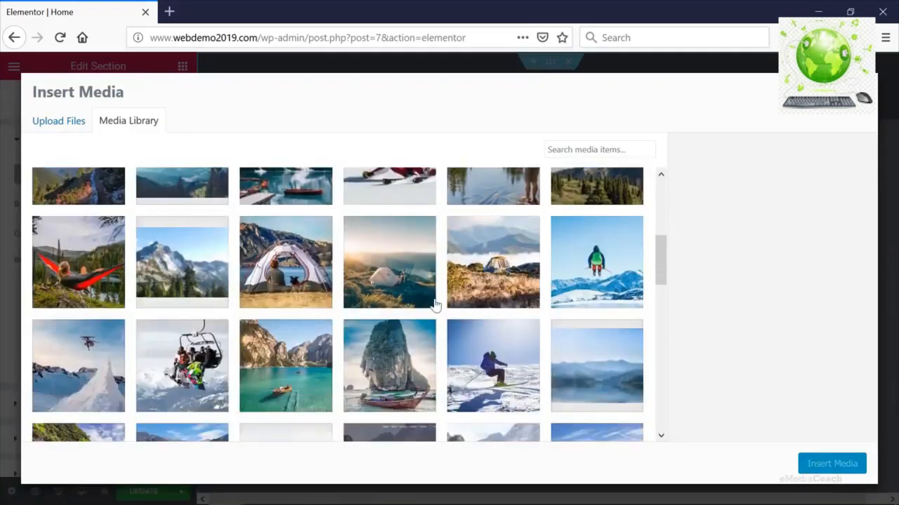
scroll(422, 303, up, 5)
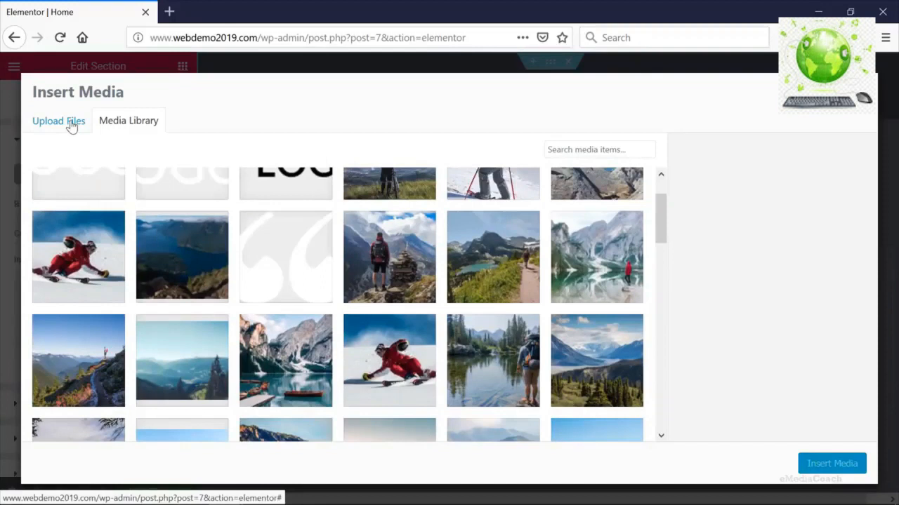
Open Unsplash in a new browser tab and search its photos for "landscape".
click(169, 11)
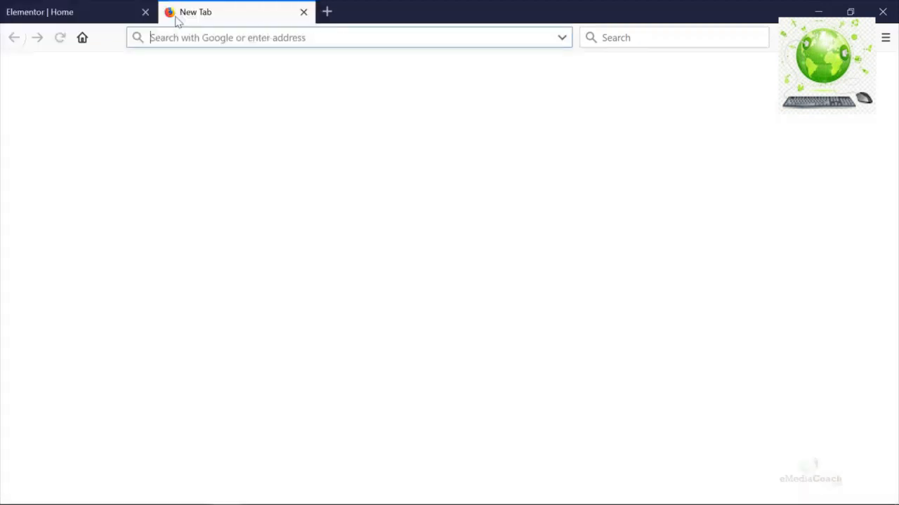
text(unsplash)
key(ctrl+Return)
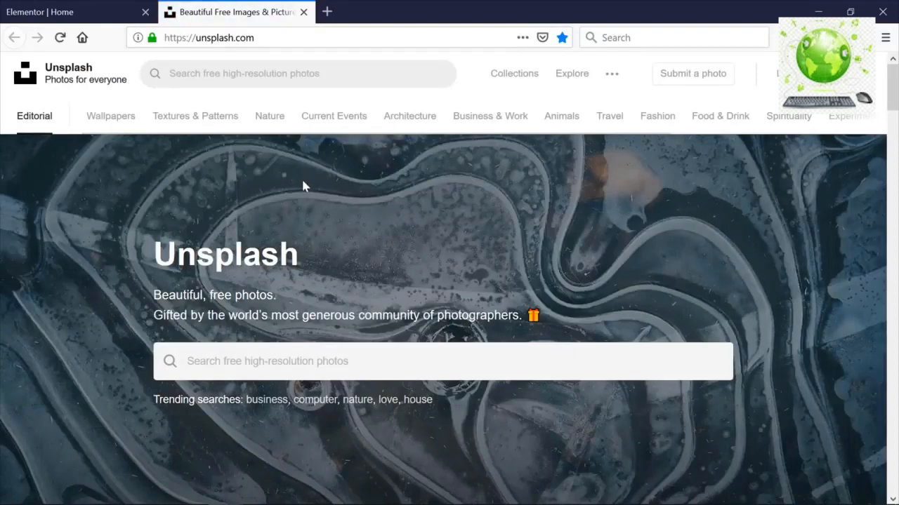
click(277, 361)
text(landscape)
key(Return)
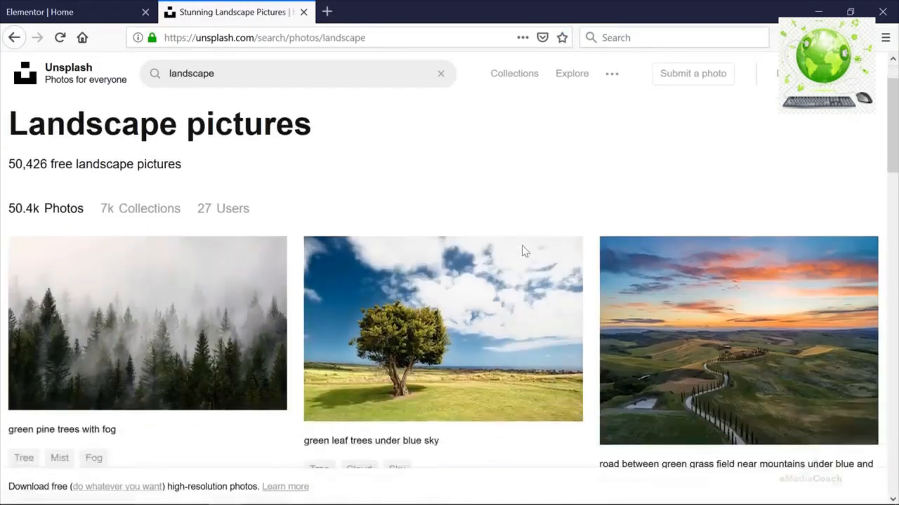
Download the sunset photo of the winding road through green hills, save it as a JPG, and close the Unsplash tabs.
scroll(737, 321, down, 2)
middle_click(738, 321)
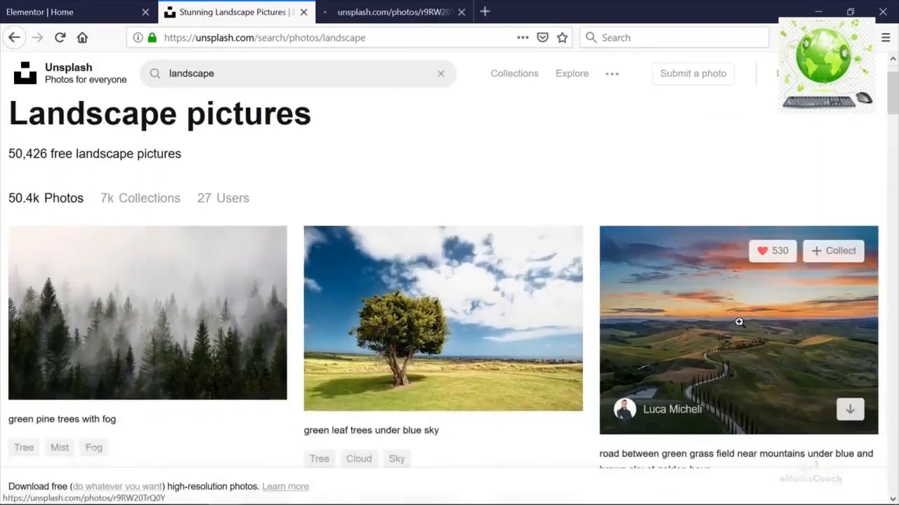
click(401, 9)
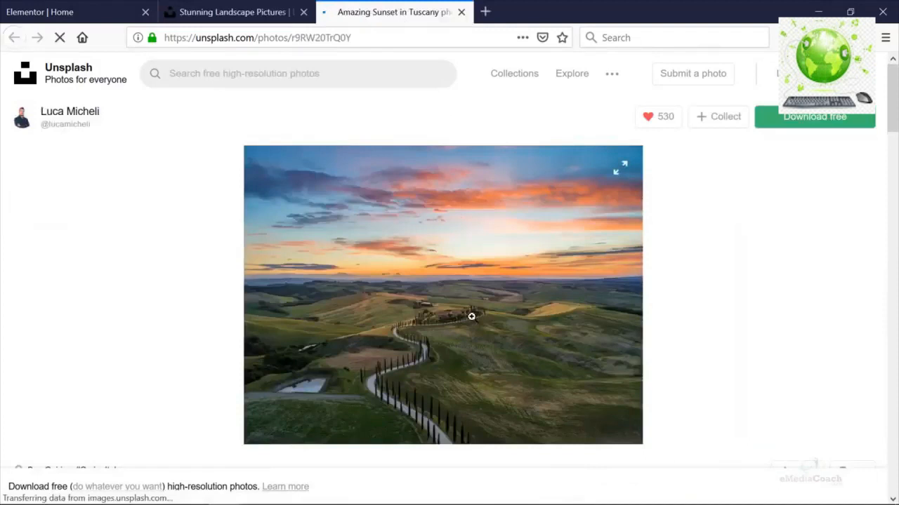
click(792, 123)
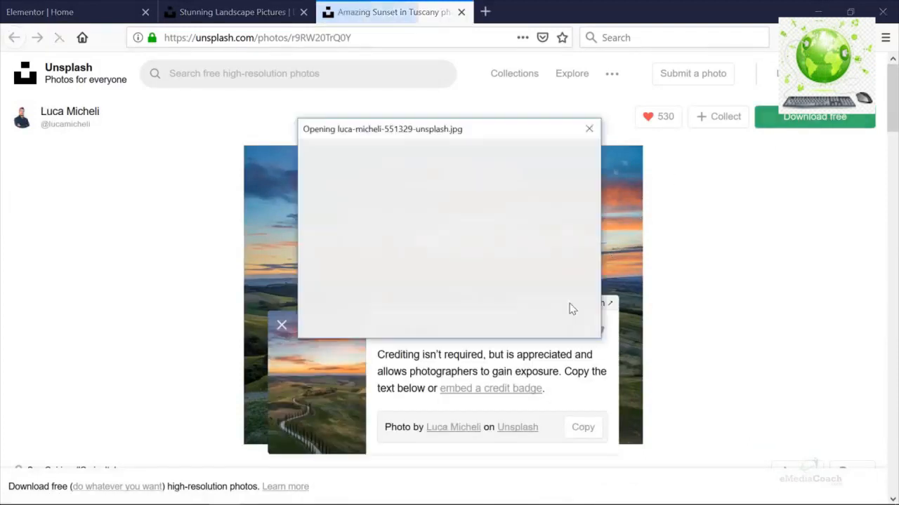
click(515, 324)
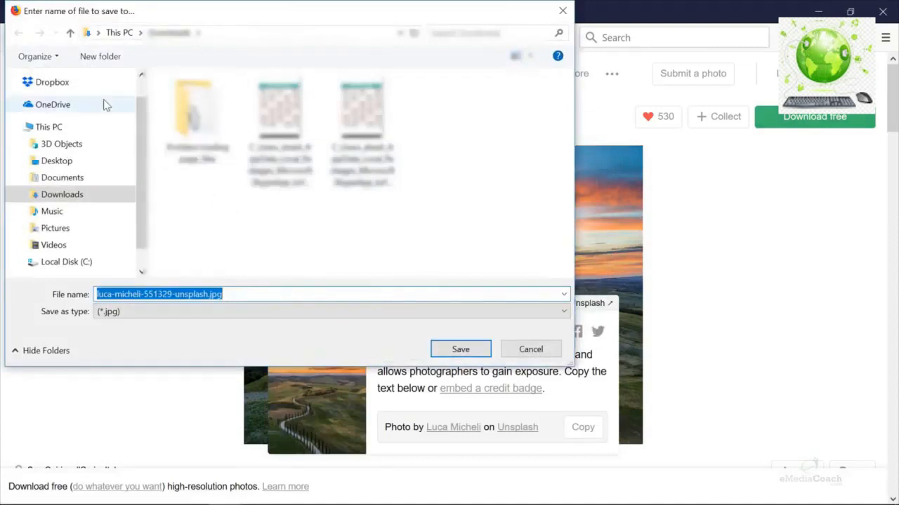
click(458, 347)
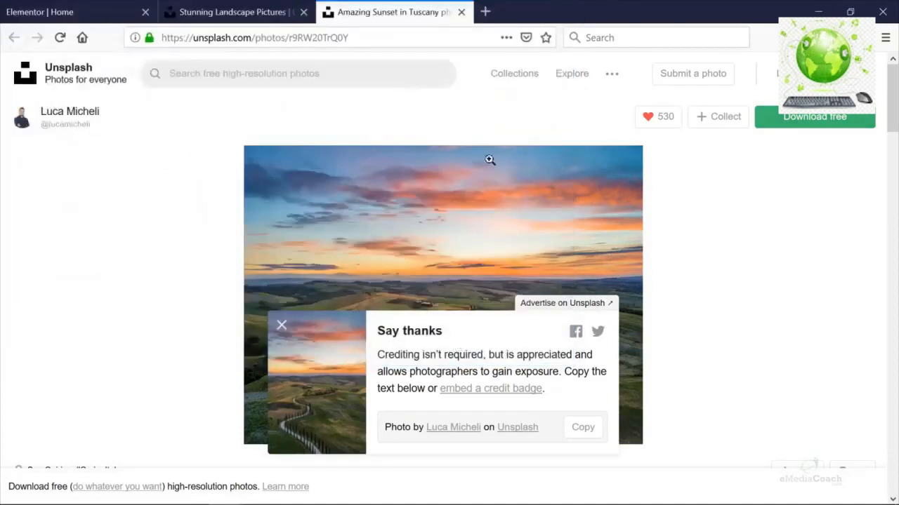
click(461, 12)
click(304, 11)
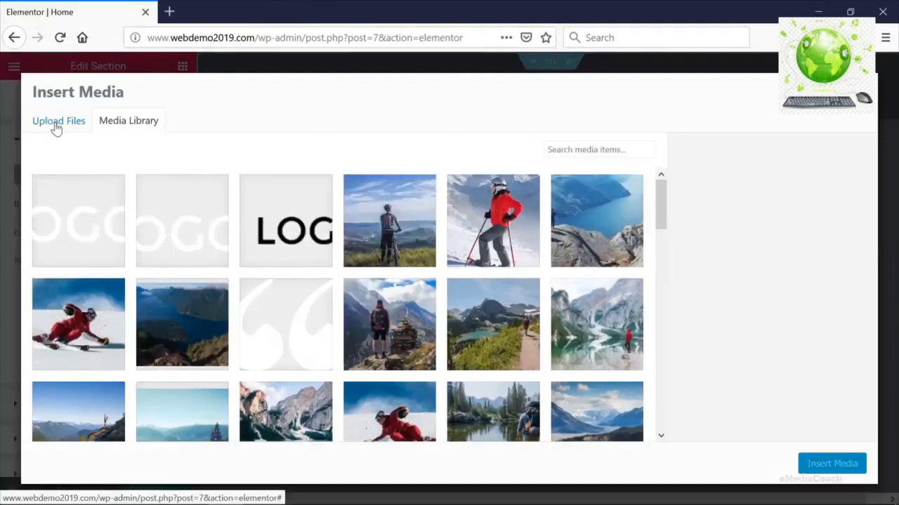
Upload the downloaded Unsplash landscape photo from the Desktop folder and insert it as the hero section's background image.
click(56, 125)
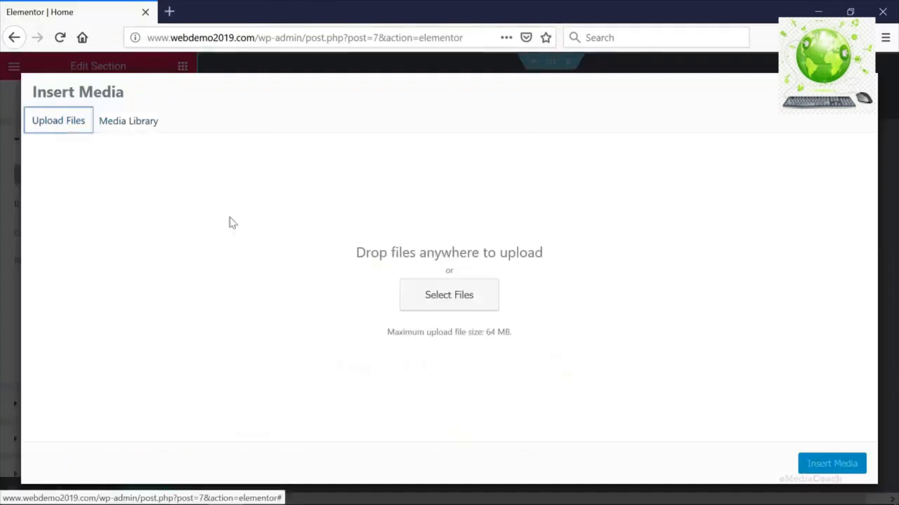
click(433, 302)
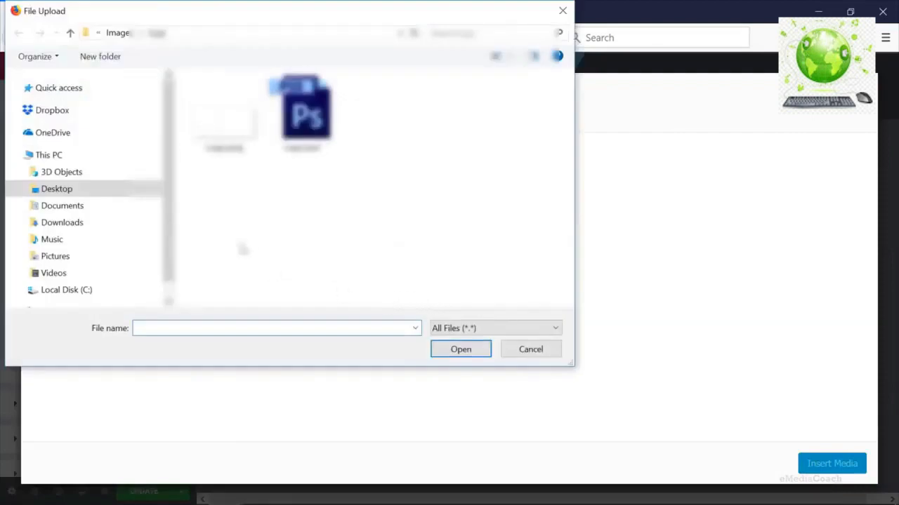
click(54, 190)
click(187, 327)
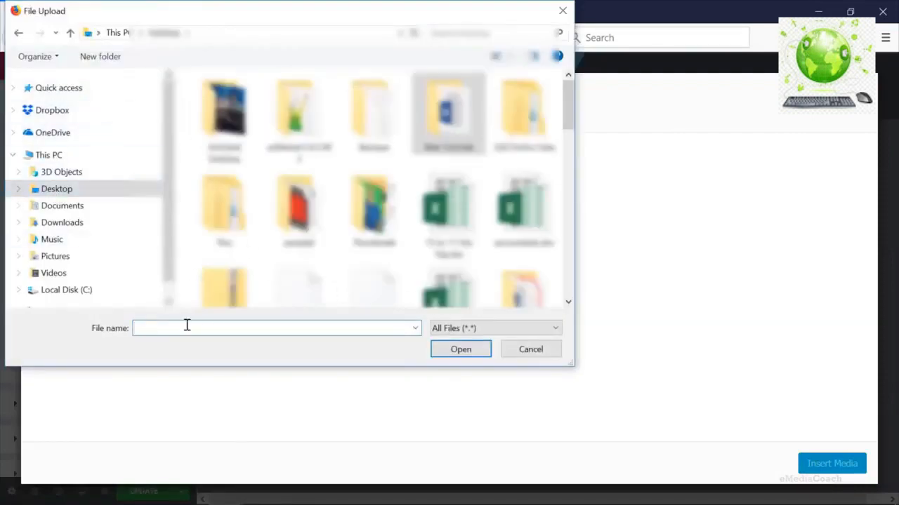
scroll(372, 189, down, 3)
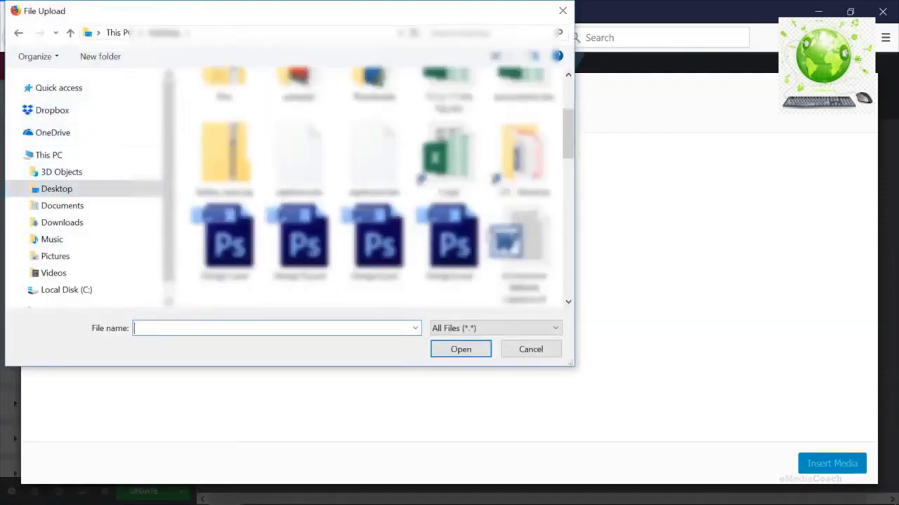
scroll(449, 238, down, 3)
scroll(450, 239, down, 3)
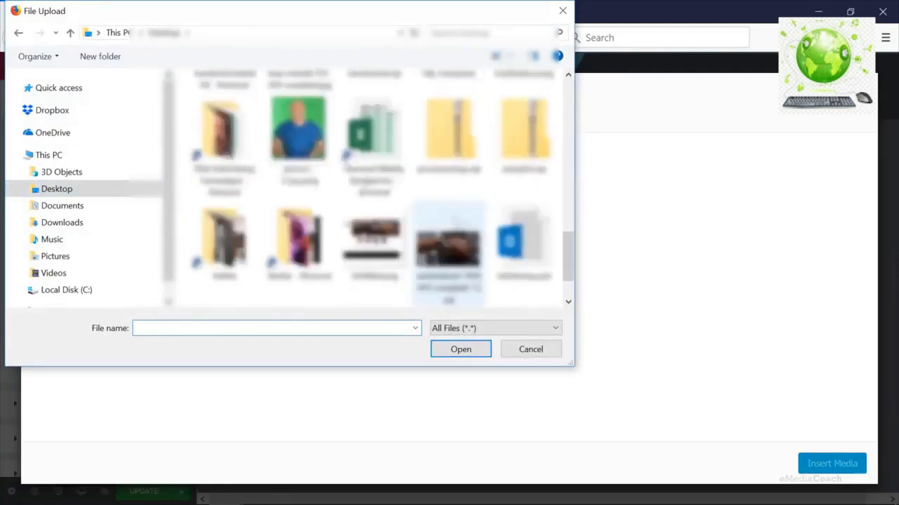
scroll(449, 239, up, 3)
double_click(301, 251)
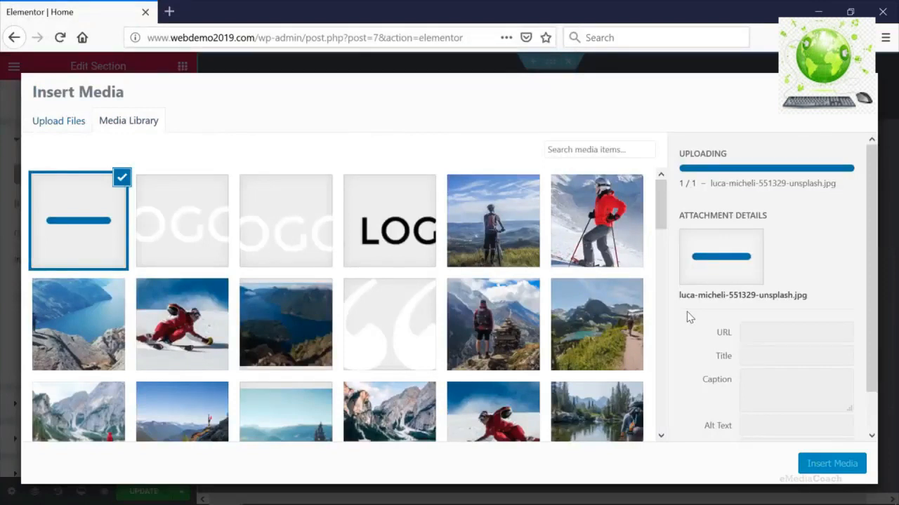
click(835, 465)
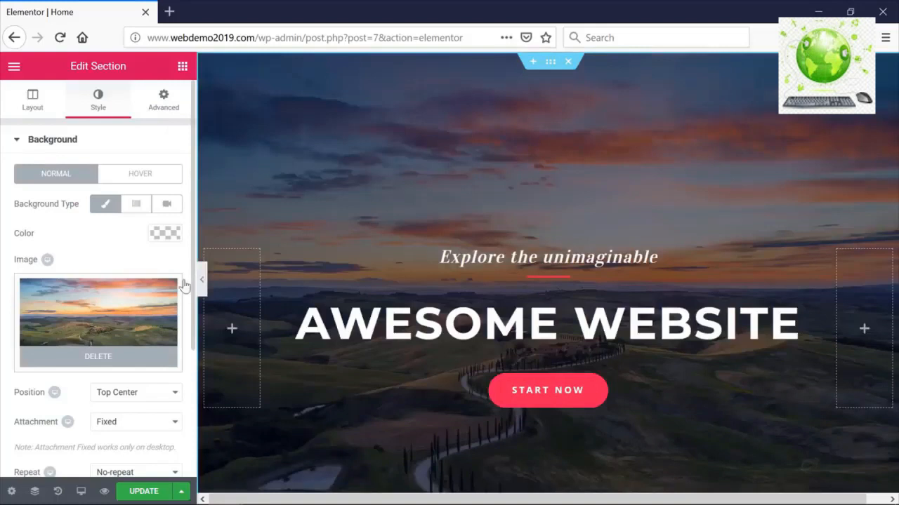
Set the opacity of the hero section's background overlay to 0.4.
scroll(711, 247, down, 2)
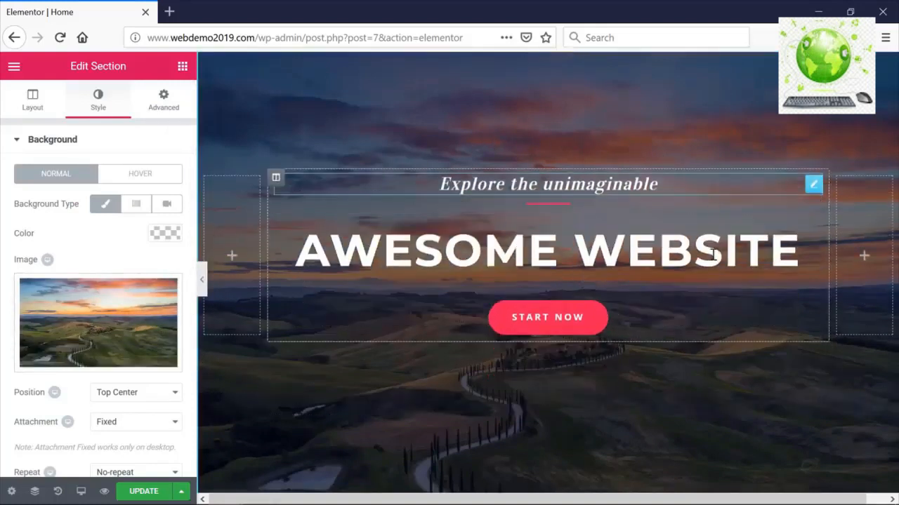
scroll(461, 370, down, 1)
scroll(460, 369, up, 3)
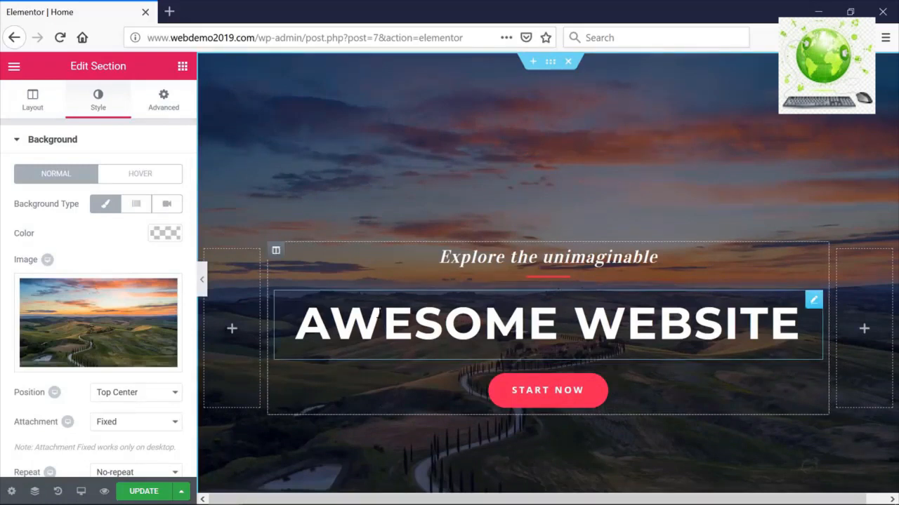
mouse_move(94, 319)
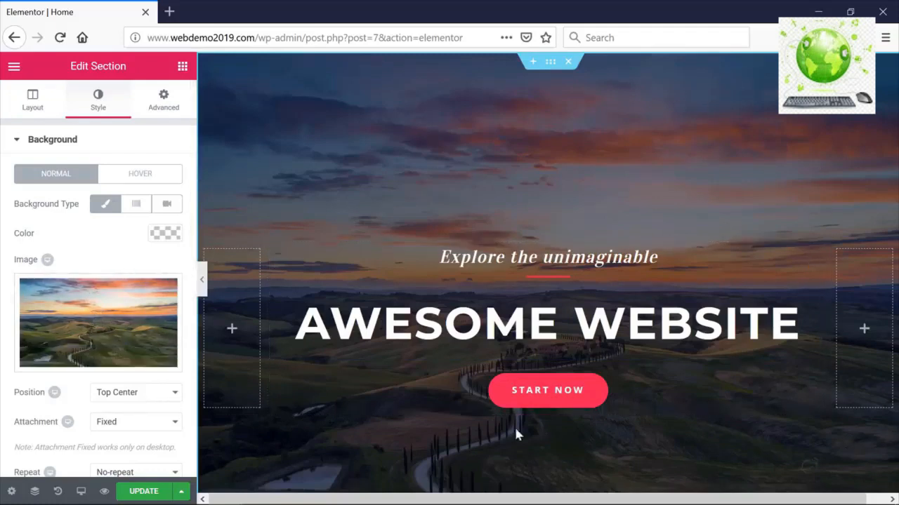
scroll(106, 375, down, 3)
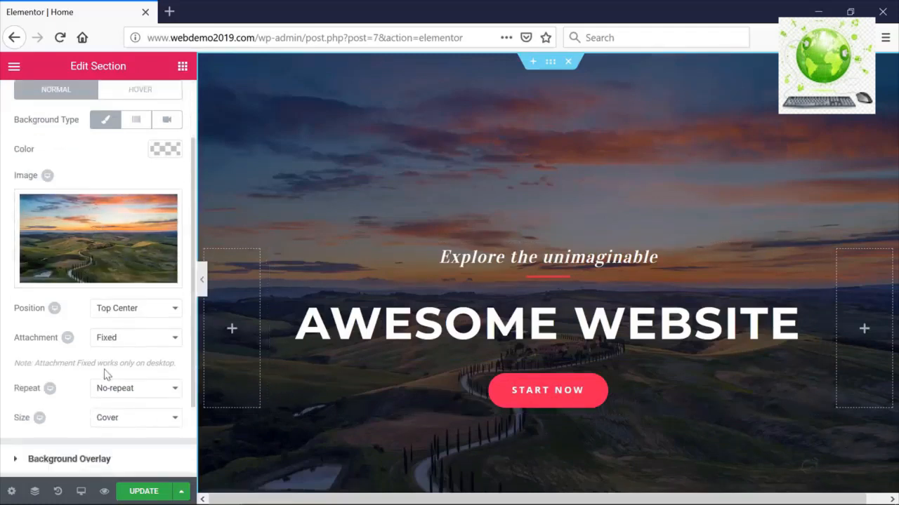
scroll(98, 378, down, 1)
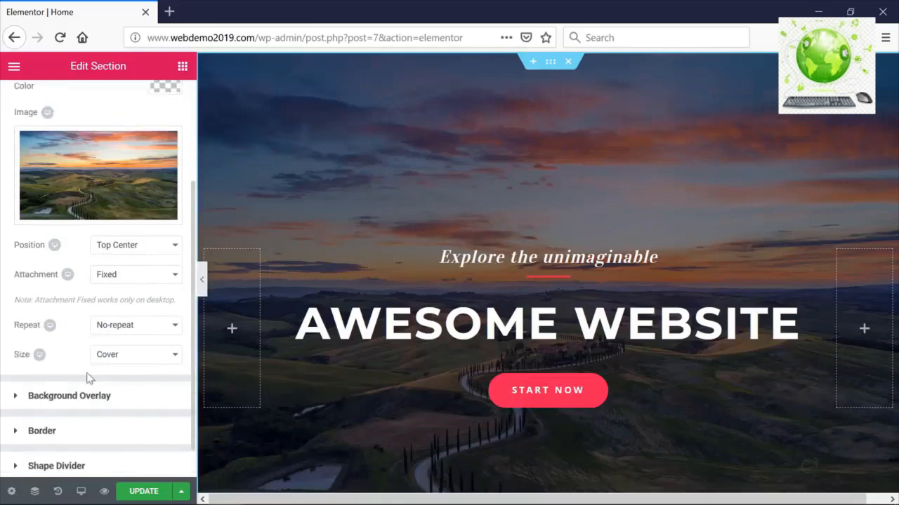
click(17, 395)
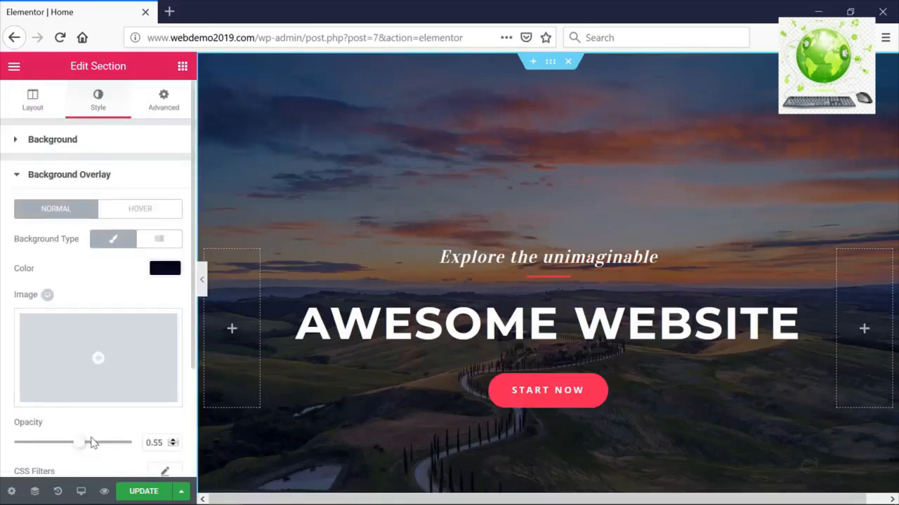
scroll(92, 432, down, 1)
drag(84, 407, 61, 402)
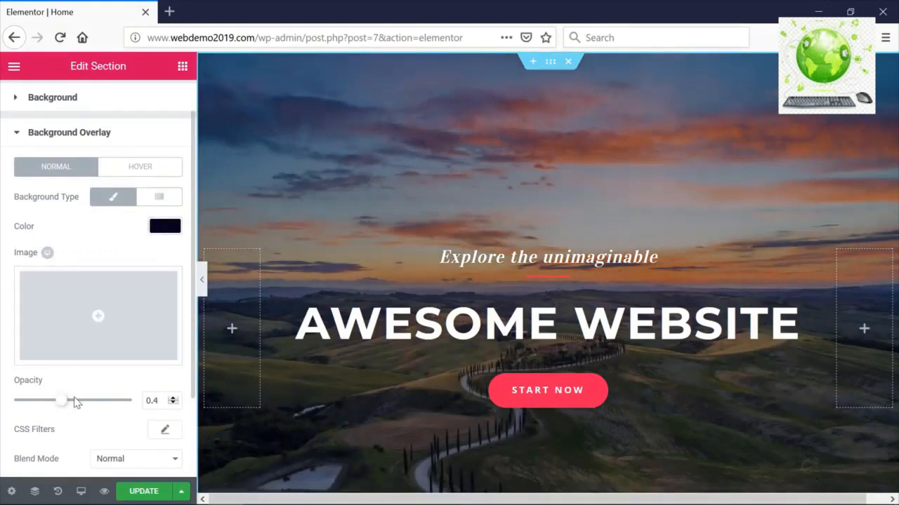
scroll(120, 280, up, 1)
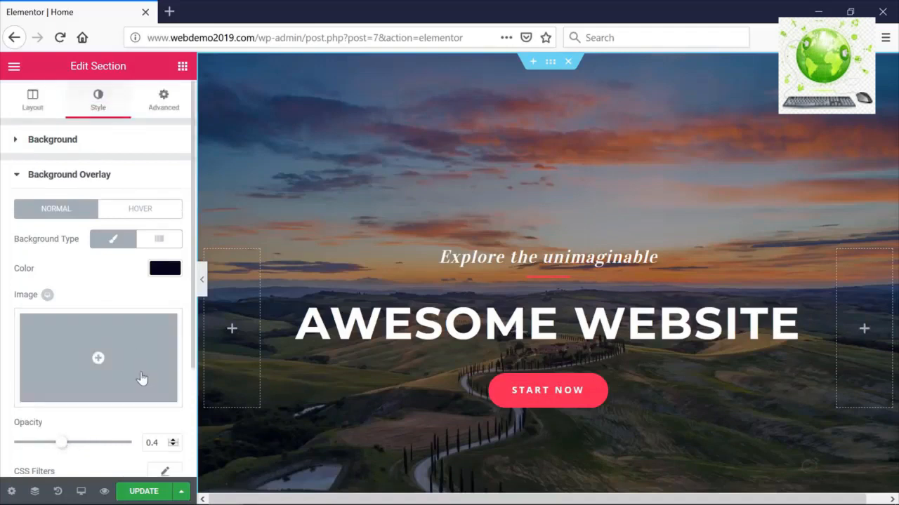
click(158, 492)
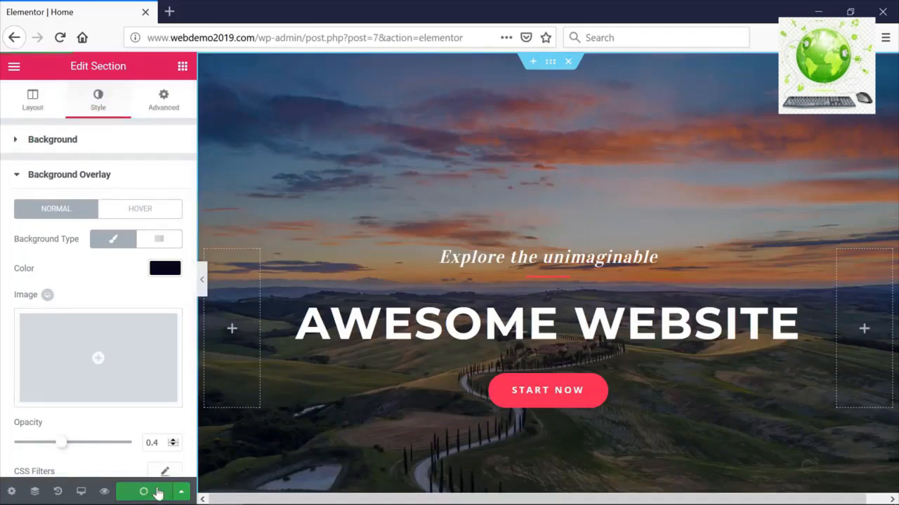
drag(257, 40, 102, 28)
key(ctrl+c)
key(ctrl+t)
key(ctrl+v)
key(Return)
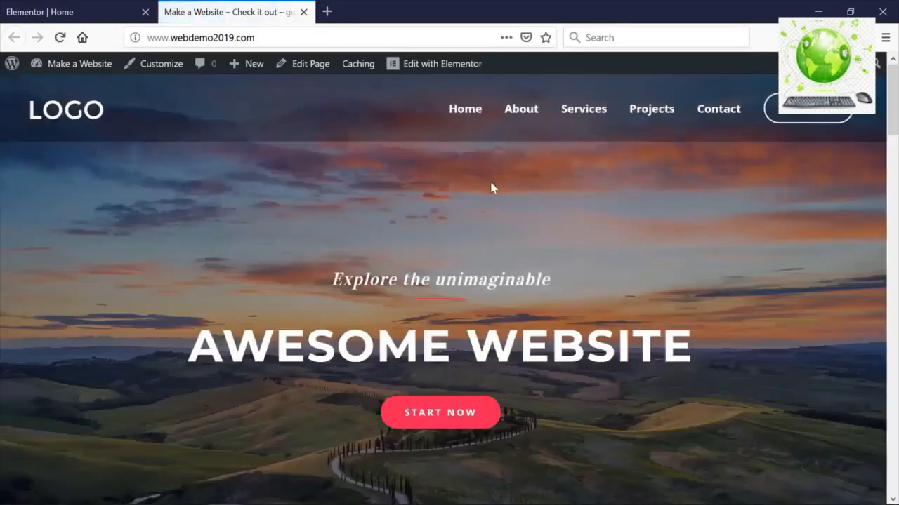
scroll(492, 188, down, 3)
scroll(534, 217, up, 3)
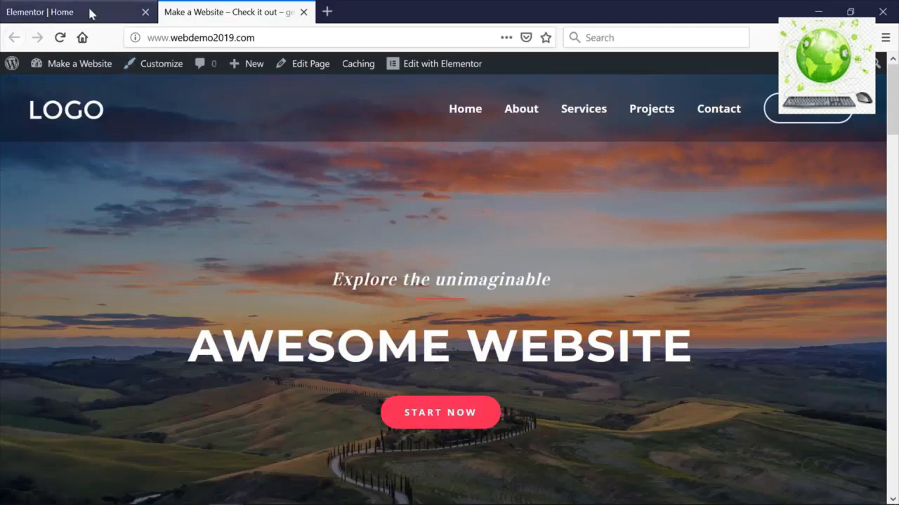
scroll(761, 225, down, 1)
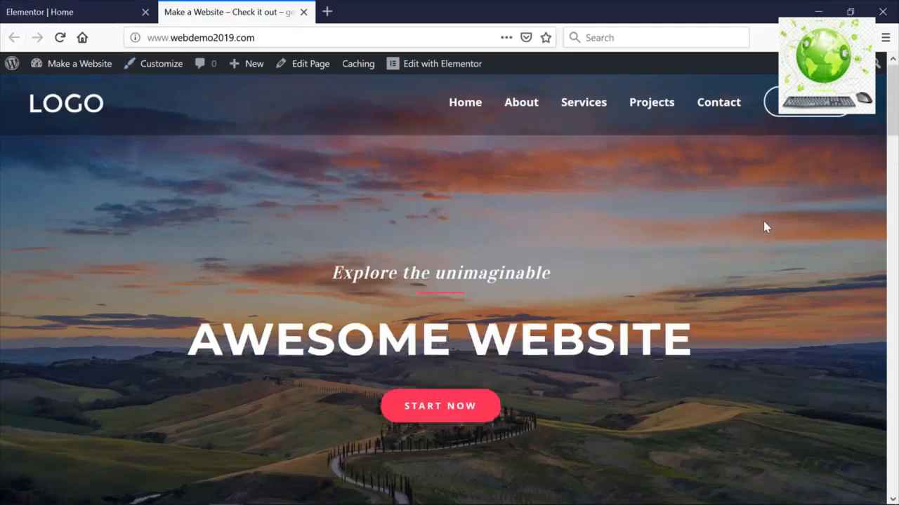
scroll(764, 225, down, 1)
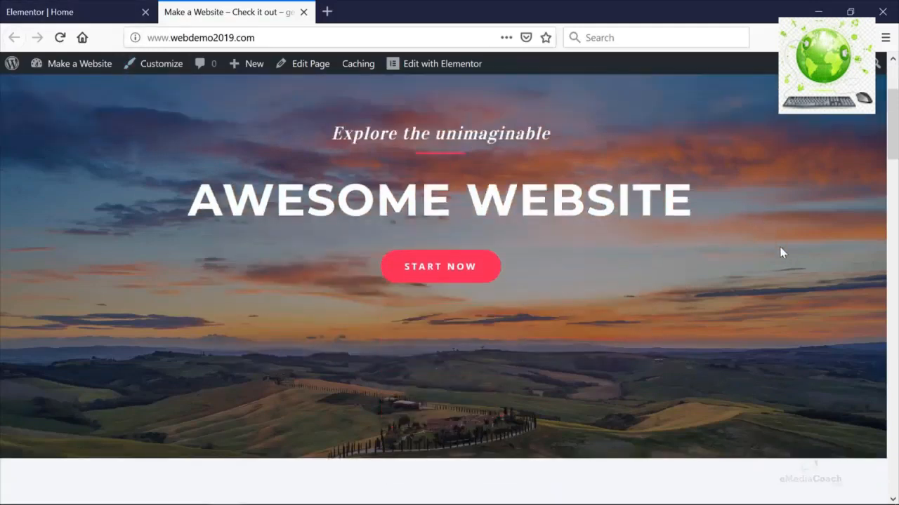
Return to the Elementor editor, duplicate the hero section and look over the copy.
click(42, 12)
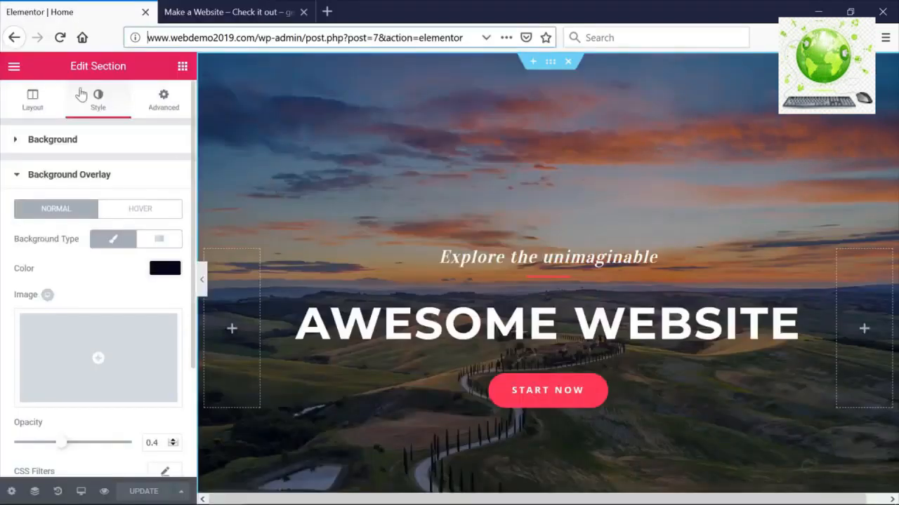
scroll(477, 267, down, 1)
scroll(484, 211, up, 2)
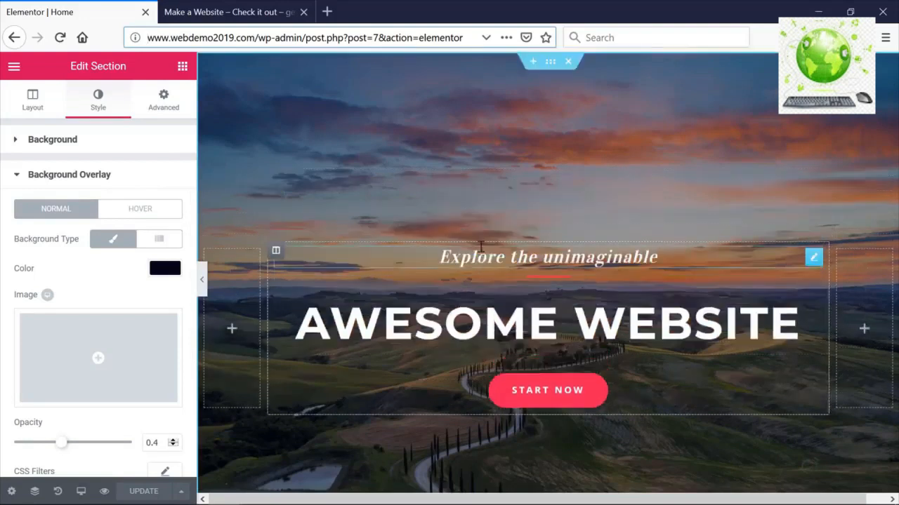
right_click(535, 92)
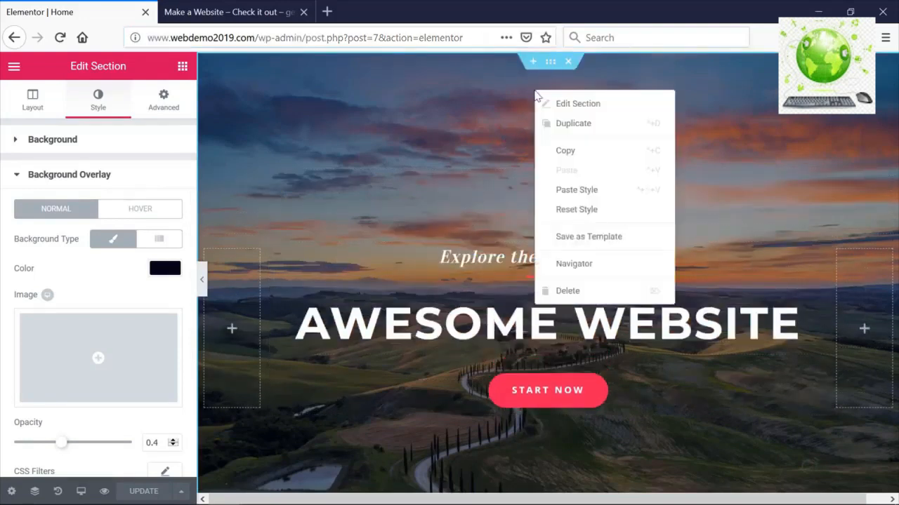
click(572, 125)
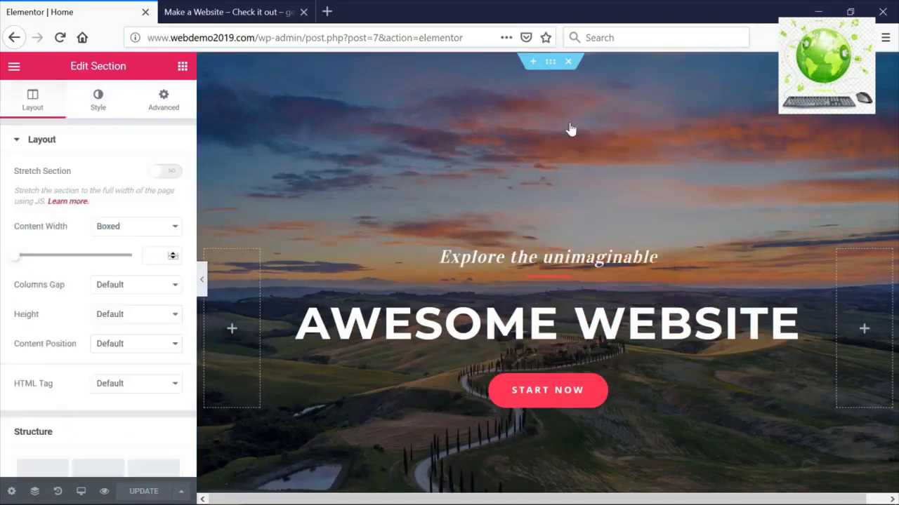
scroll(538, 188, down, 3)
scroll(538, 188, down, 5)
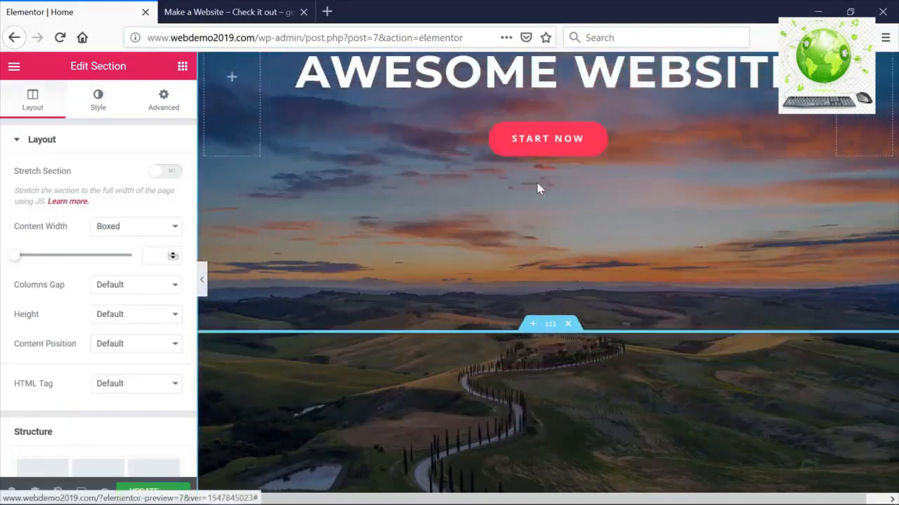
scroll(537, 185, up, 3)
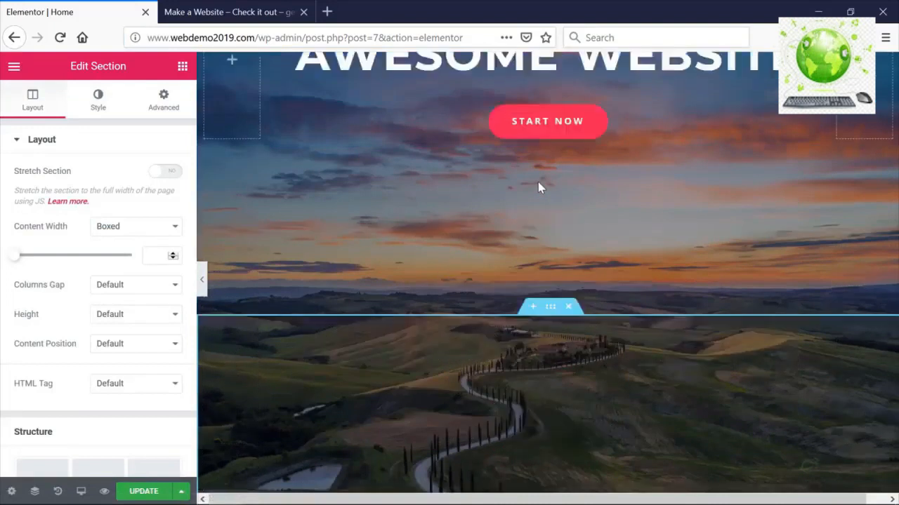
scroll(538, 184, down, 4)
right_click(535, 128)
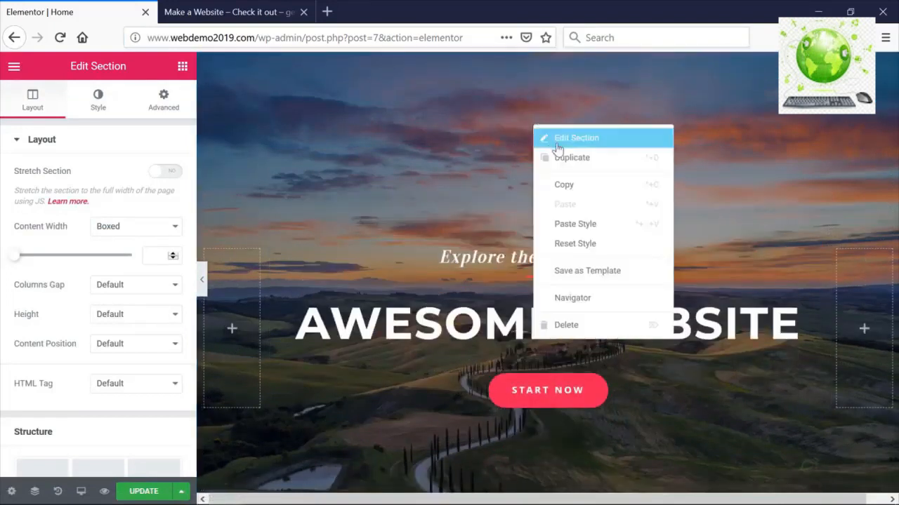
scroll(471, 188, down, 1)
scroll(470, 187, down, 6)
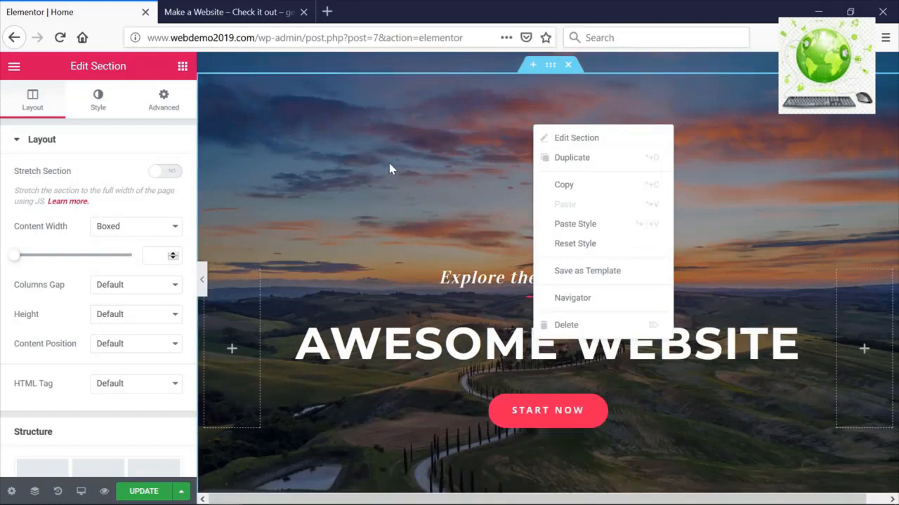
scroll(391, 164, down, 3)
scroll(398, 146, up, 3)
click(398, 131)
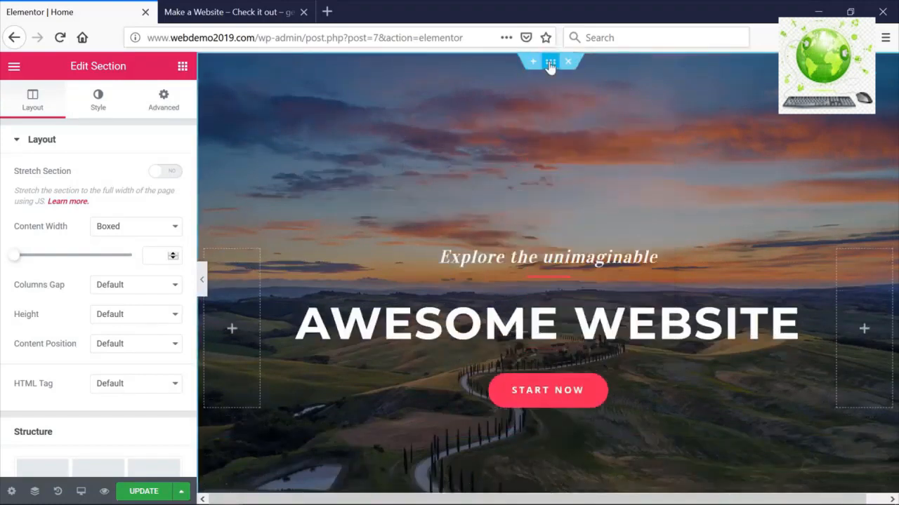
Delete the hero section's background image and change its background type to video.
click(102, 99)
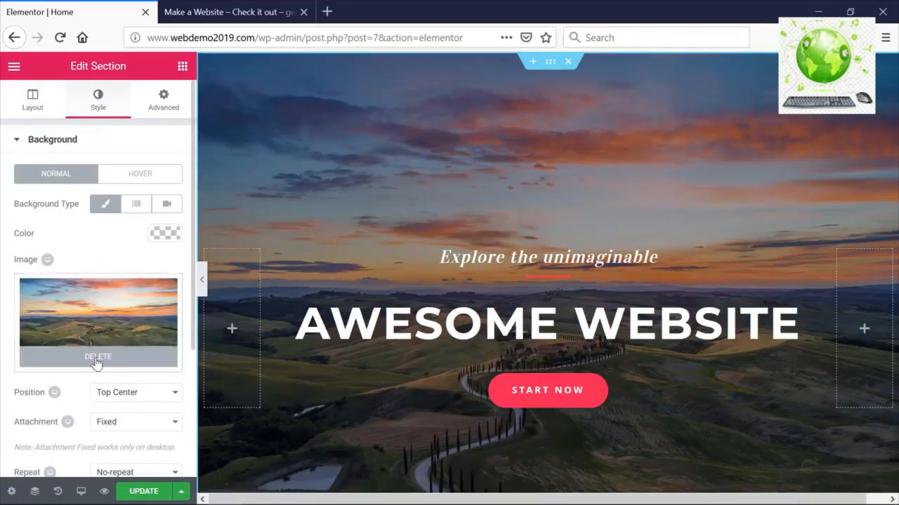
click(98, 357)
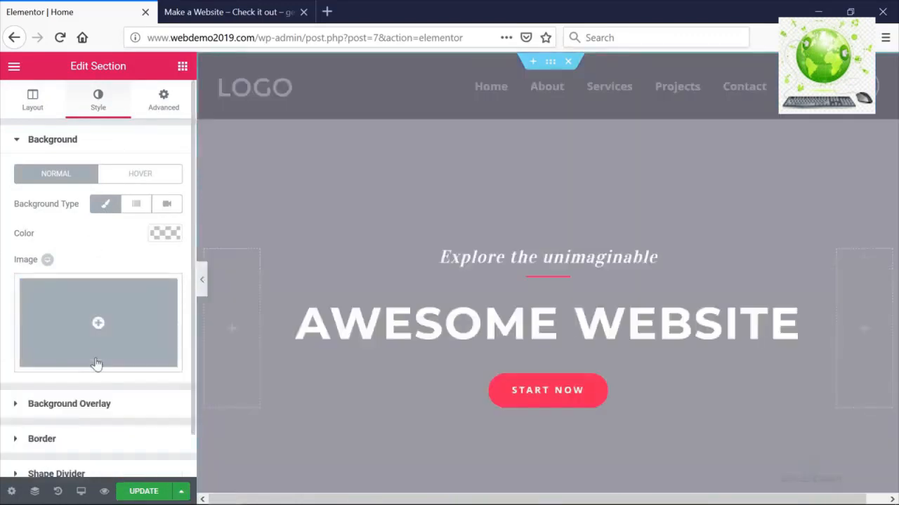
click(162, 209)
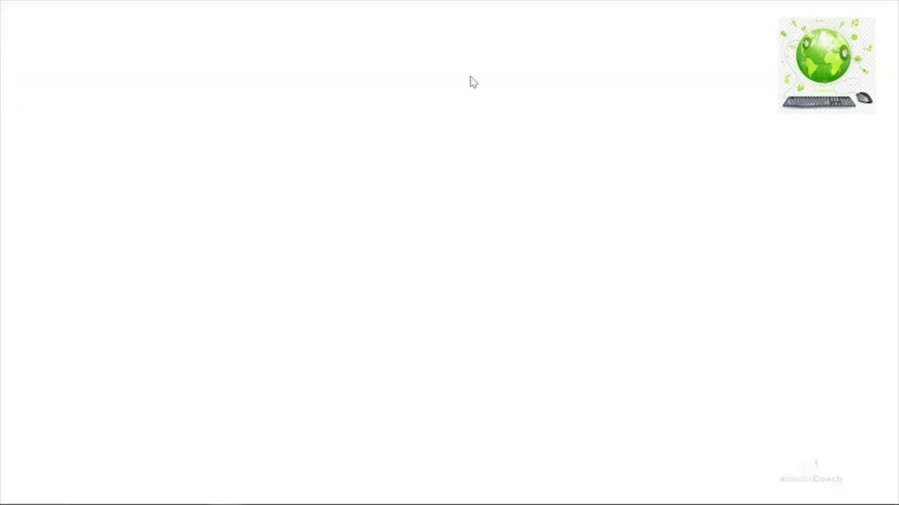
Play the "GoPro HERO - Paragliding | HD" video on YouTube and skip ahead to about the one-minute mark.
scroll(249, 296, up, 2)
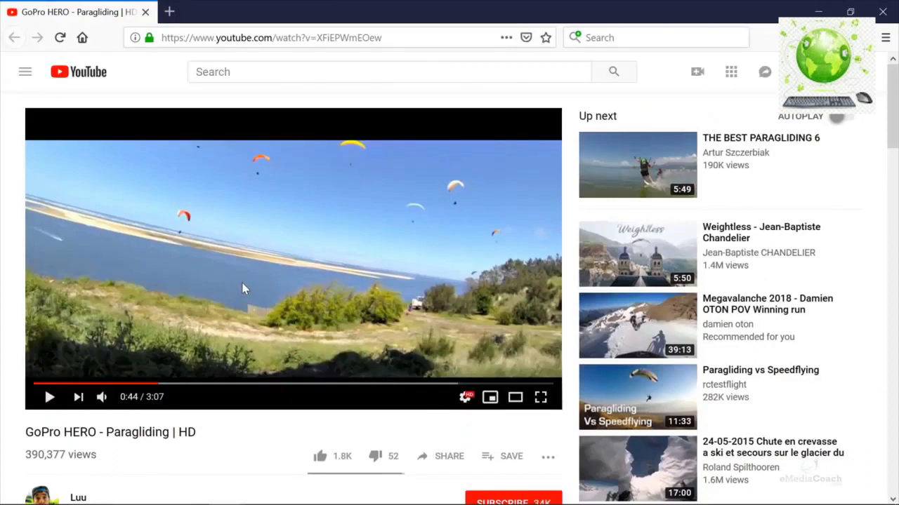
click(55, 399)
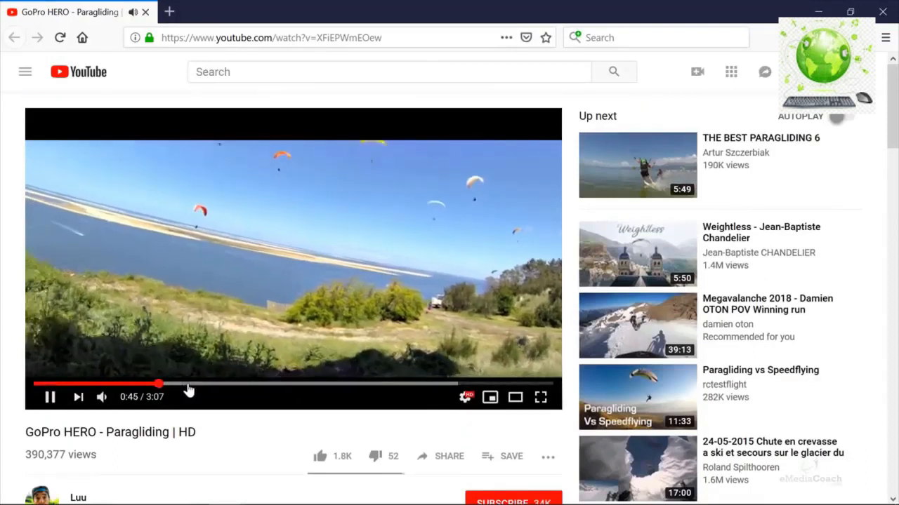
click(203, 390)
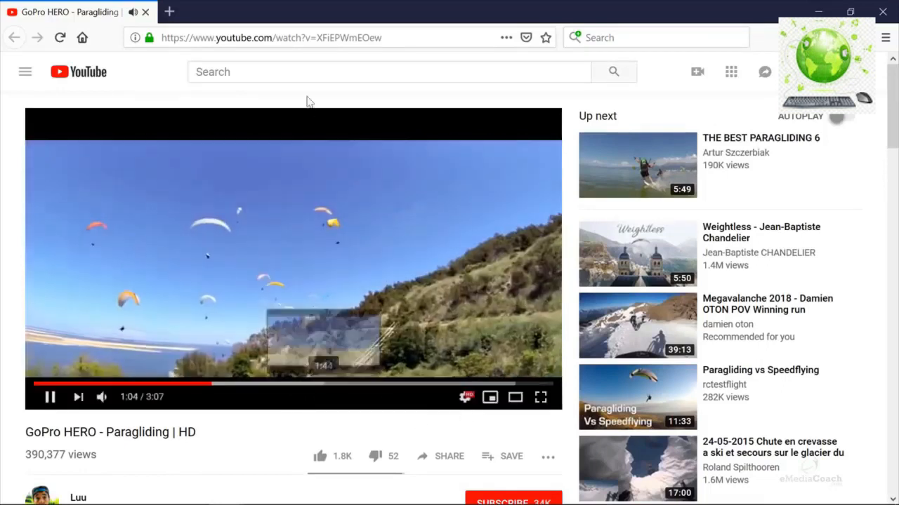
Copy the YouTube video's URL and paste it as the video link of the hero section's background in the Elementor editor.
right_click(316, 38)
click(344, 75)
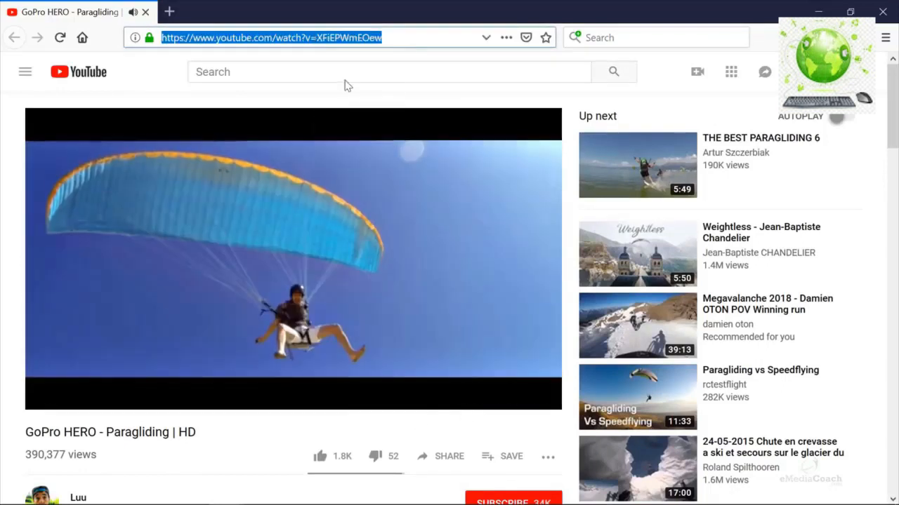
click(286, 227)
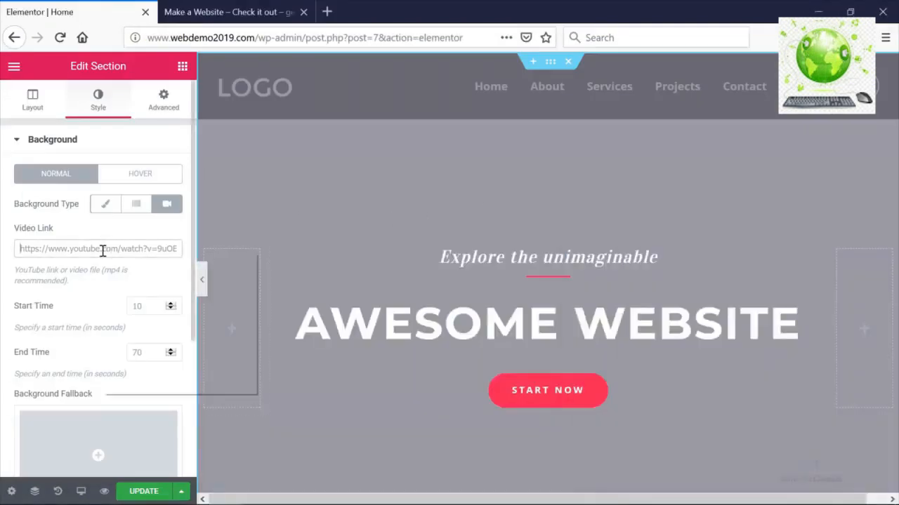
right_click(102, 250)
click(133, 306)
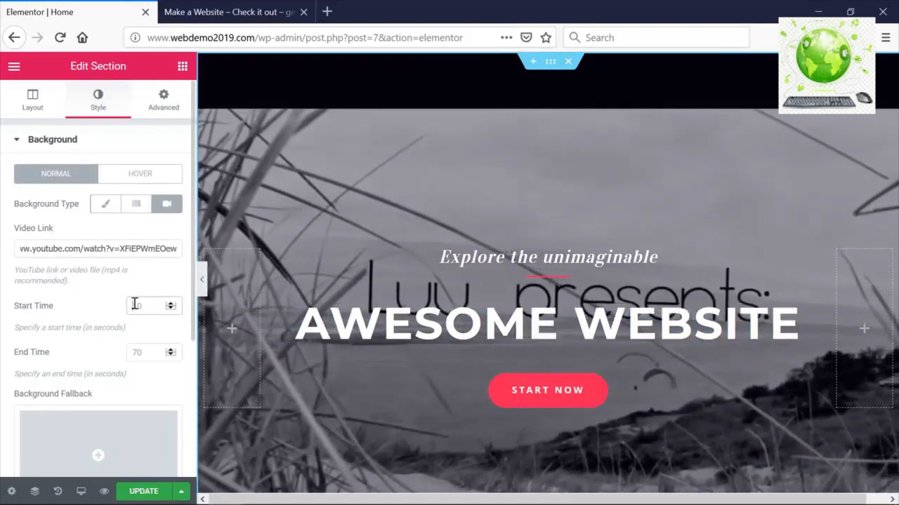
Set the background video's start time to 55 seconds and insert the sunset landscape photo as its background fallback.
click(136, 304)
text(55)
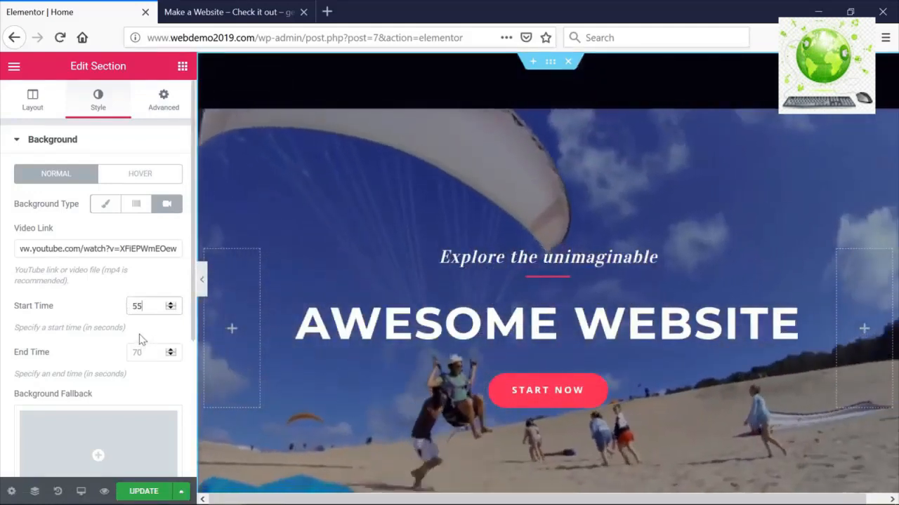
scroll(136, 330, down, 3)
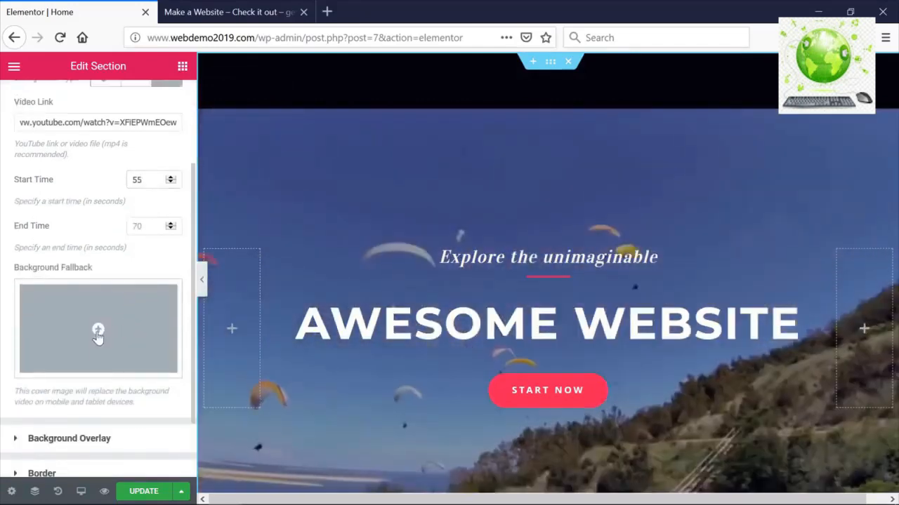
click(99, 334)
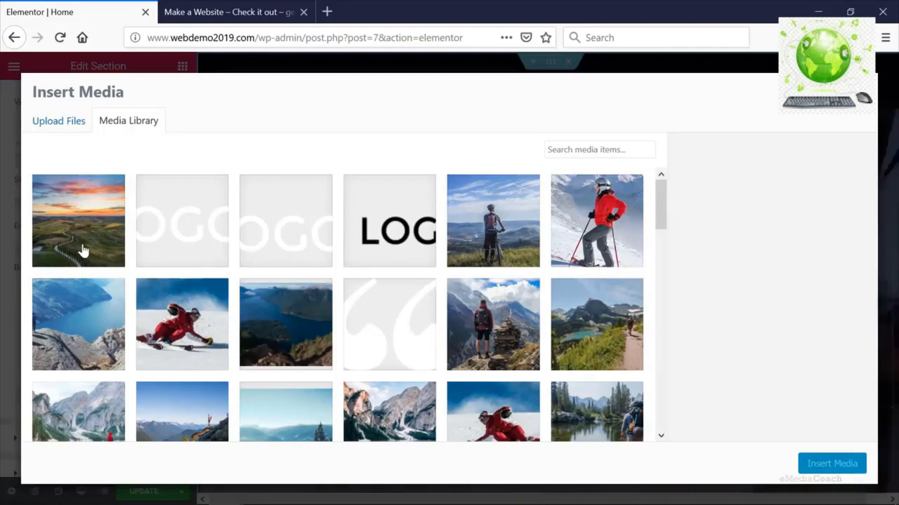
click(831, 465)
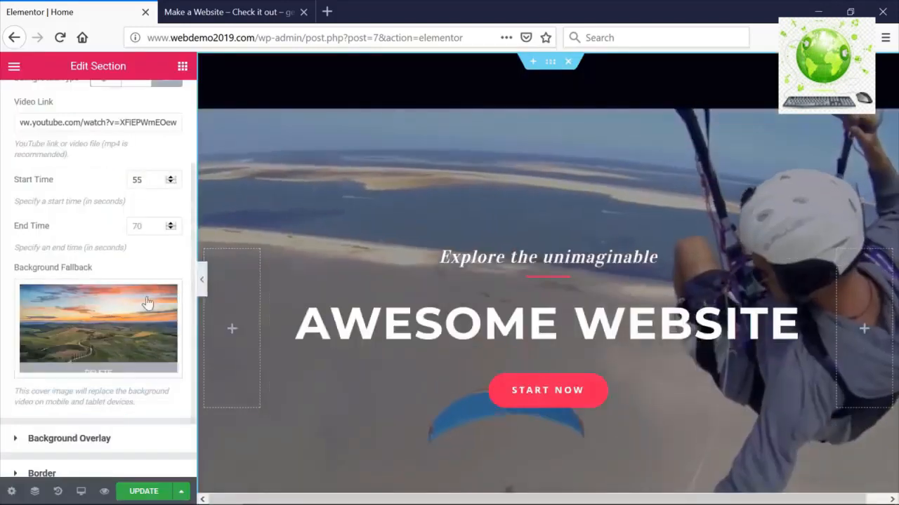
Look through the hero section's background settings for normal and hover states, its margin and padding, and its layout options.
scroll(137, 307, down, 2)
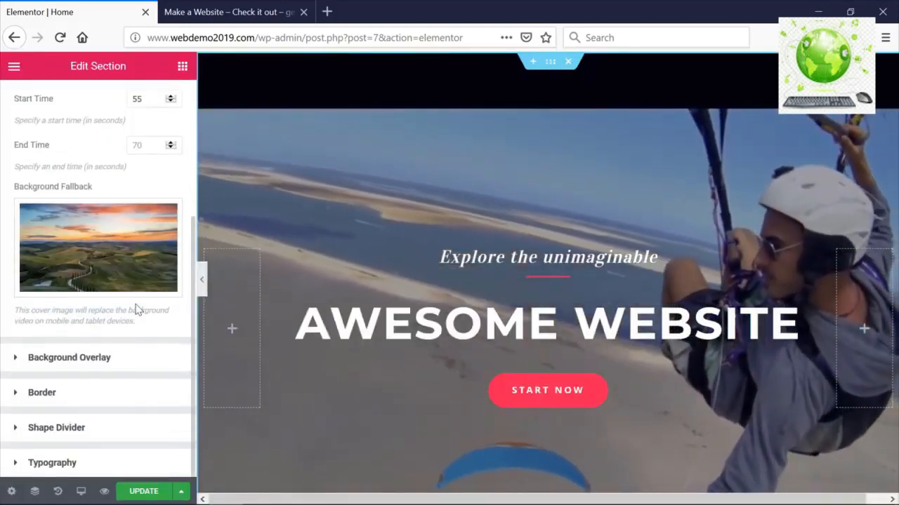
scroll(137, 309, up, 3)
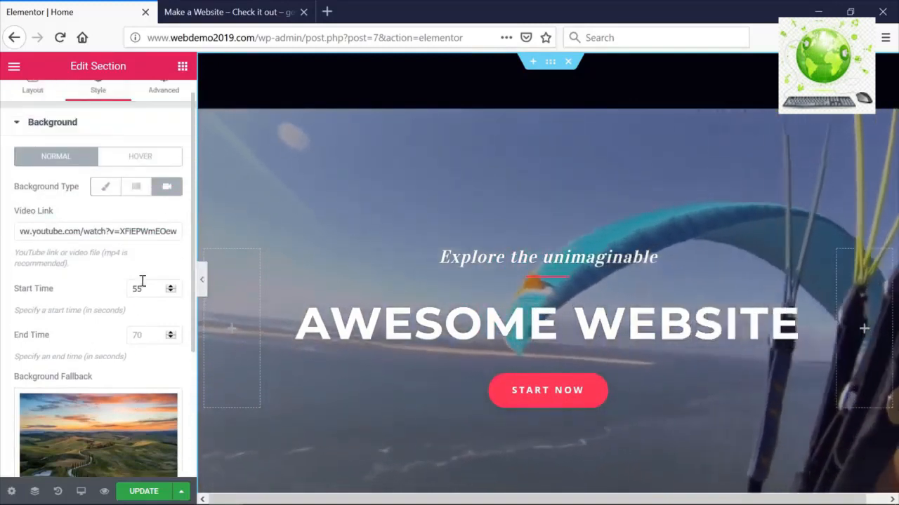
click(161, 165)
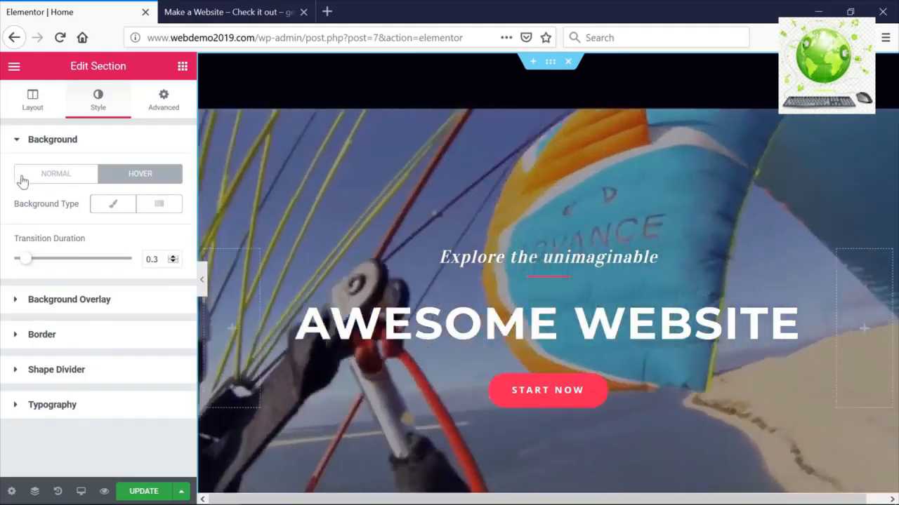
click(18, 175)
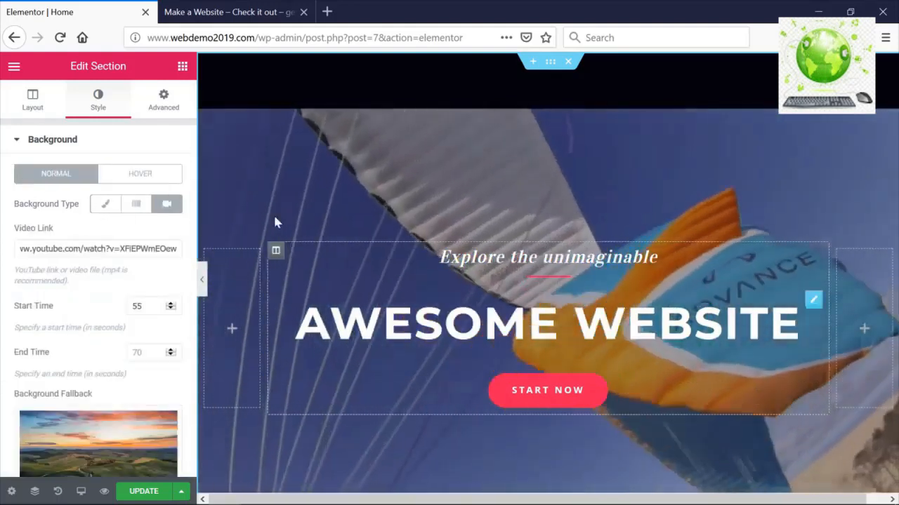
click(168, 108)
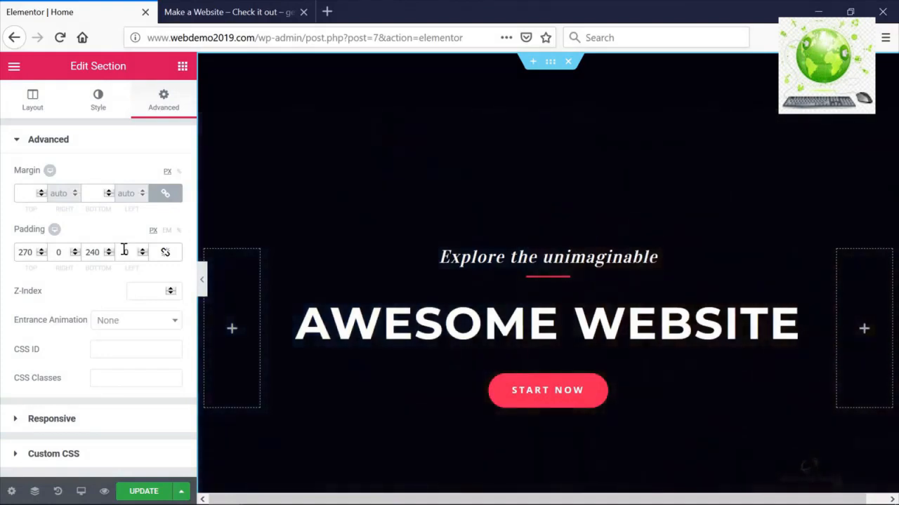
click(124, 252)
text(0)
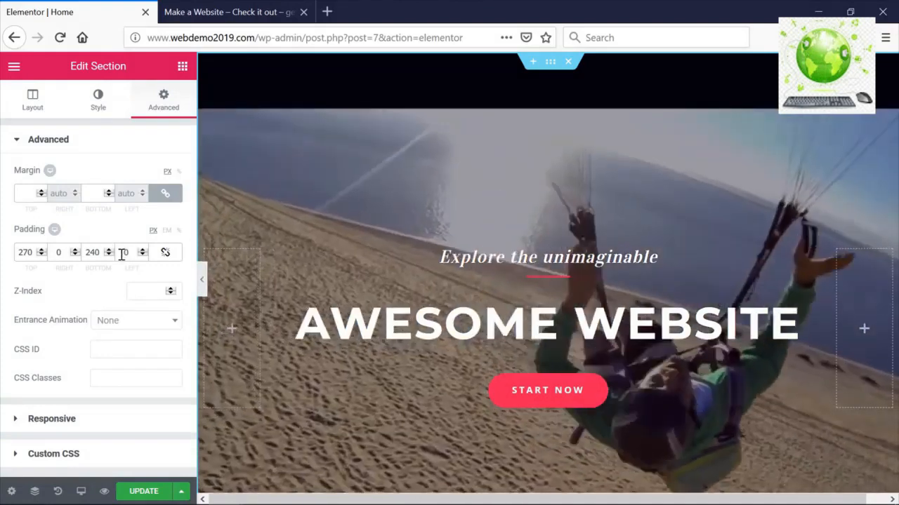
click(32, 102)
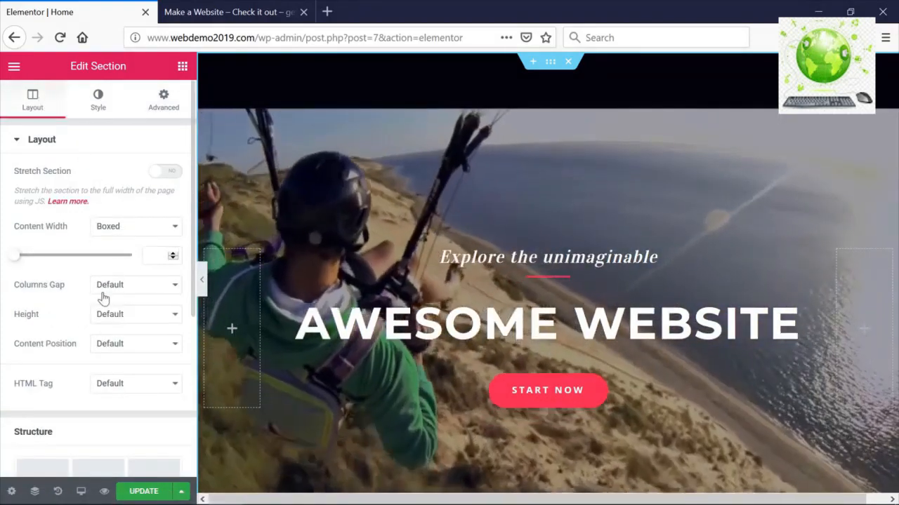
scroll(103, 295, down, 2)
scroll(103, 295, up, 3)
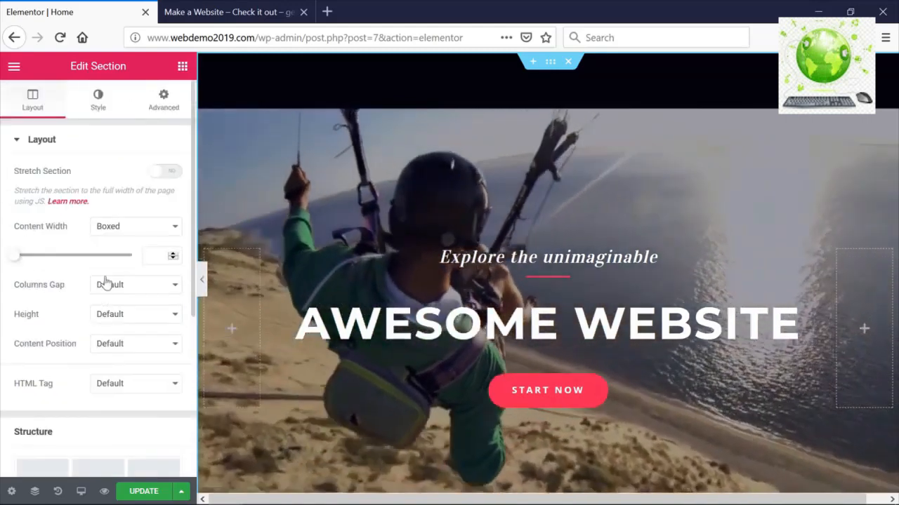
click(98, 102)
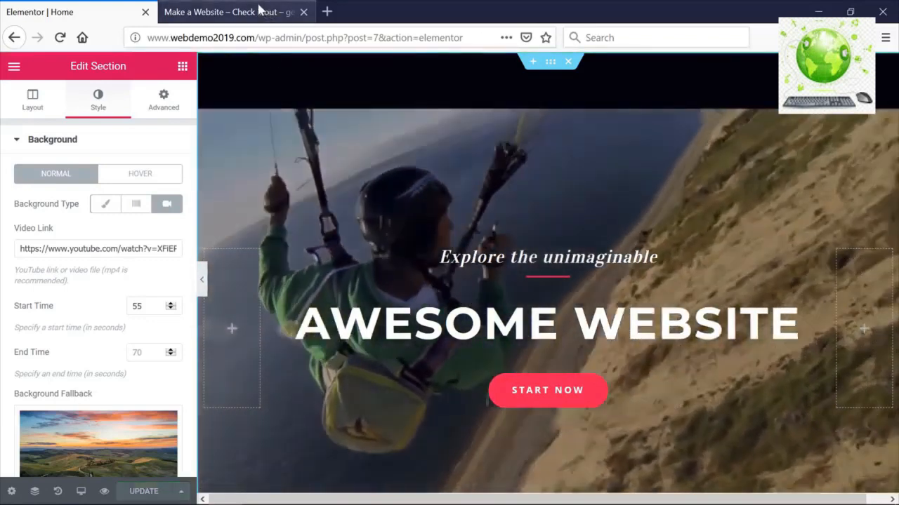
click(260, 11)
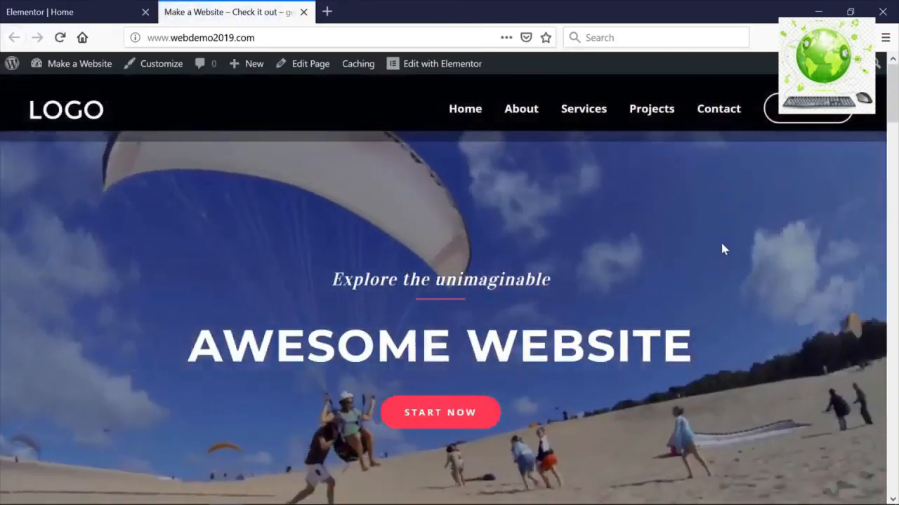
scroll(742, 249, down, 2)
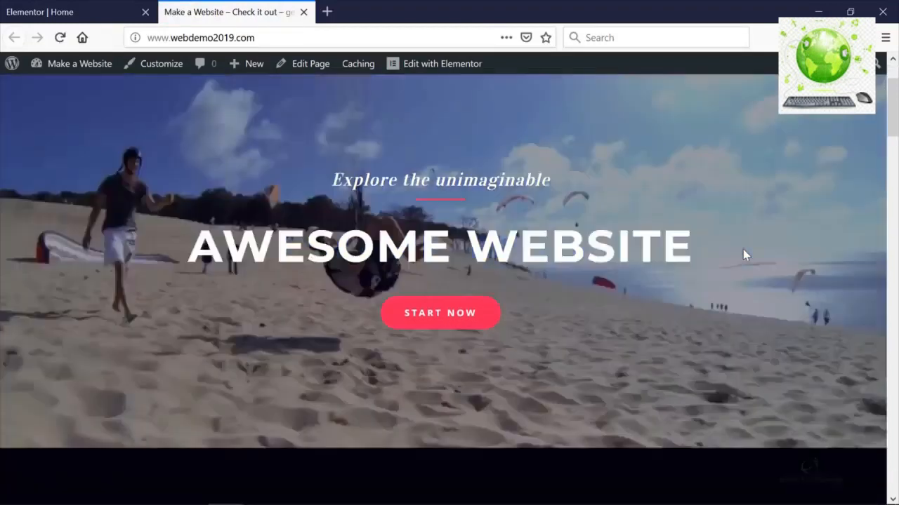
scroll(743, 249, down, 1)
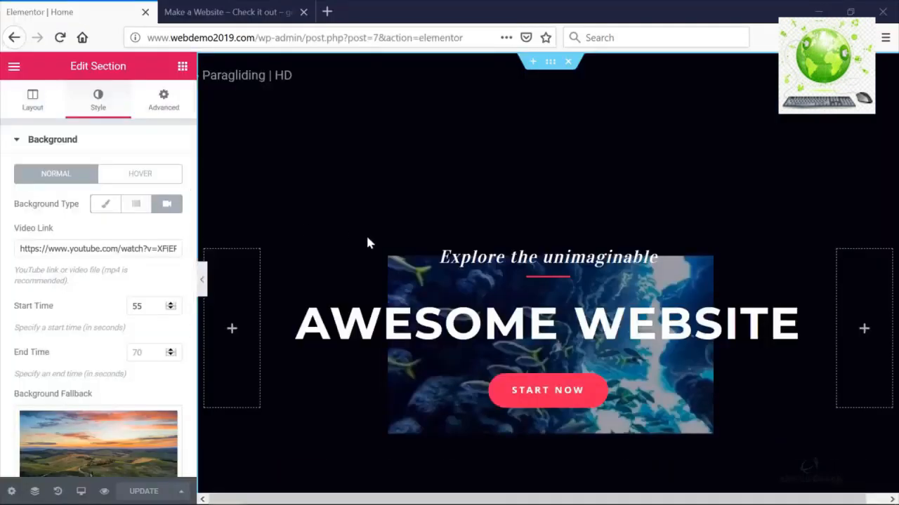
Return to the Elementor editor and set the hero background video's end time to 80 seconds.
scroll(367, 242, down, 2)
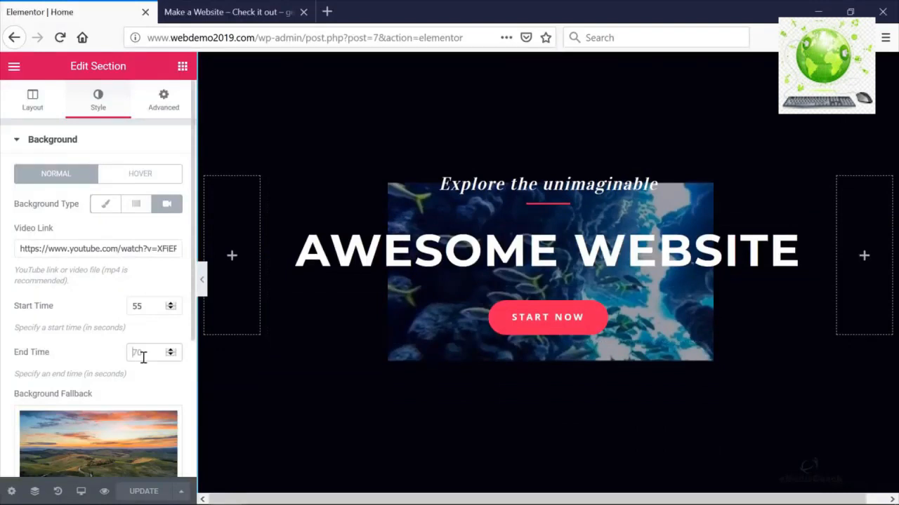
text(80)
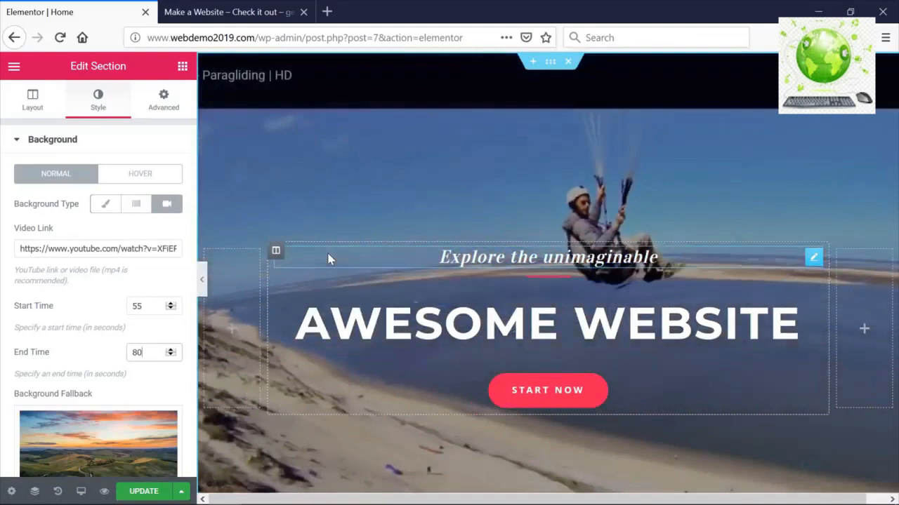
Open the hero section's background overlay settings and adjust the overlay's opacity.
scroll(138, 342, down, 1)
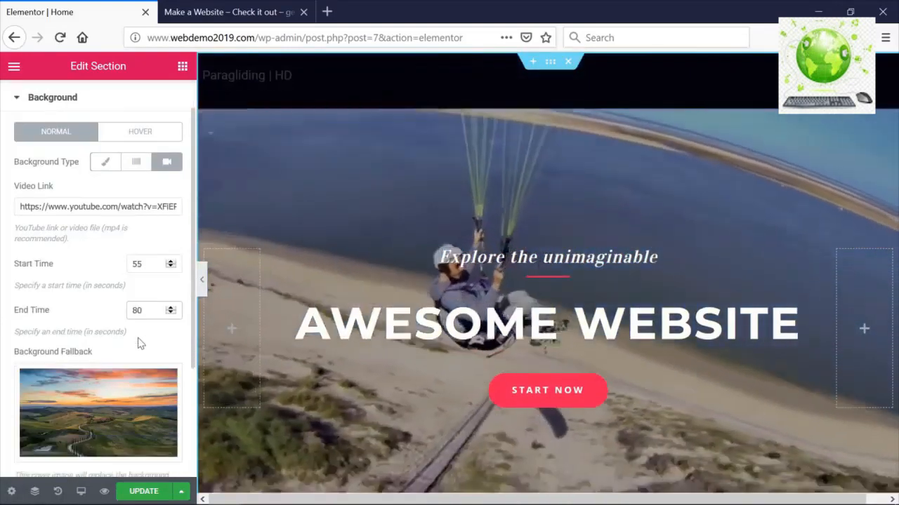
scroll(138, 342, down, 3)
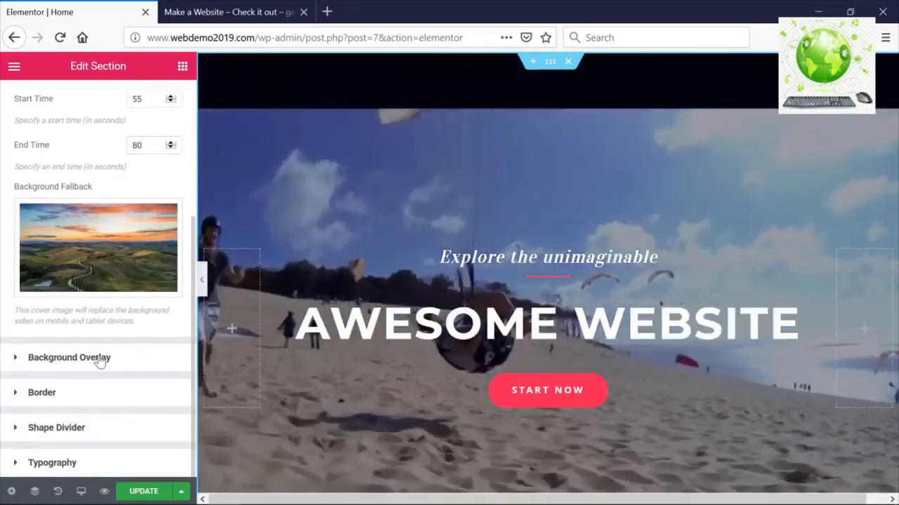
click(96, 359)
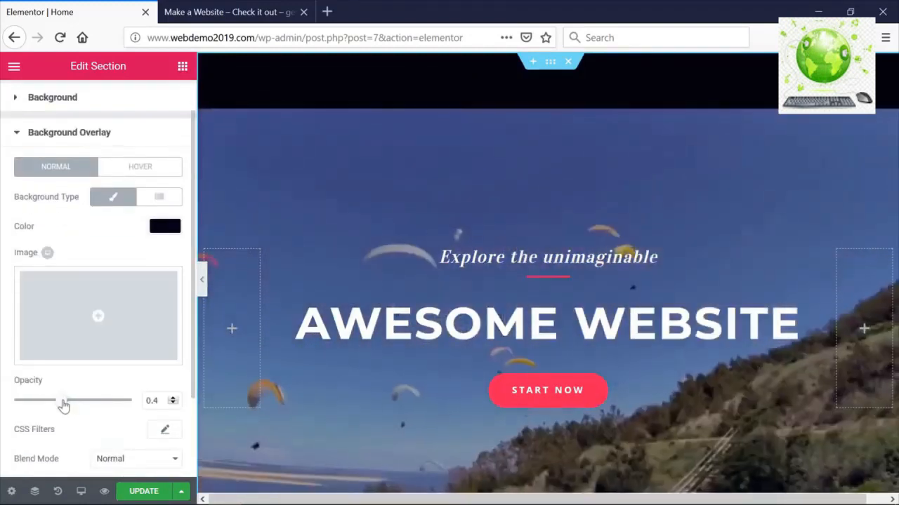
mouse_move(63, 405)
mouse_down()
mouse_move(135, 403)
mouse_move(6, 406)
mouse_move(63, 407)
mouse_up()
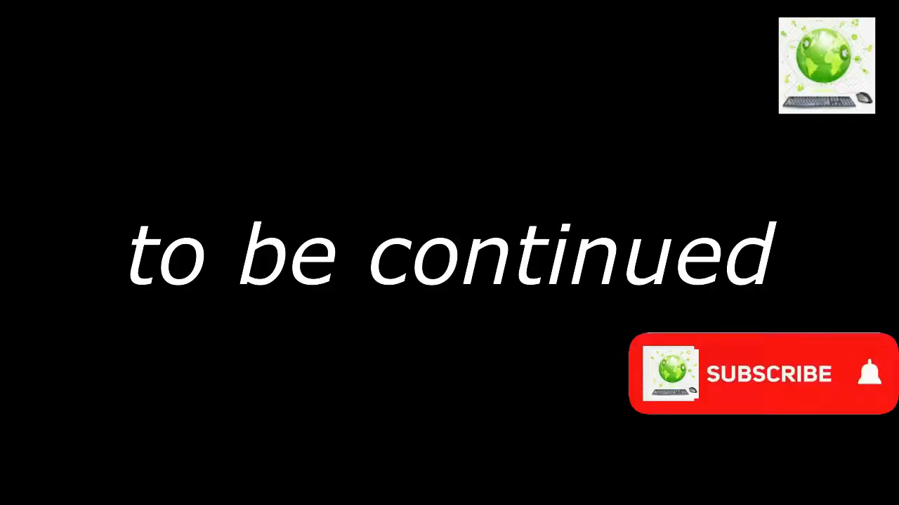